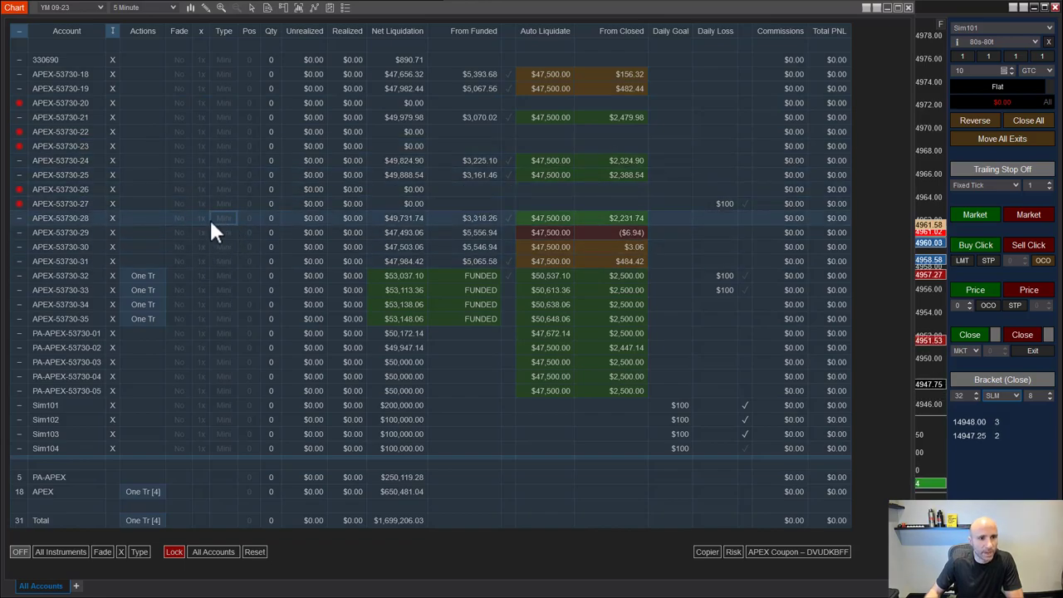
- Change APEX-53730-28's contract type to Micro and enter 4
{"action": "left_click", "coordinate": [225, 218]}
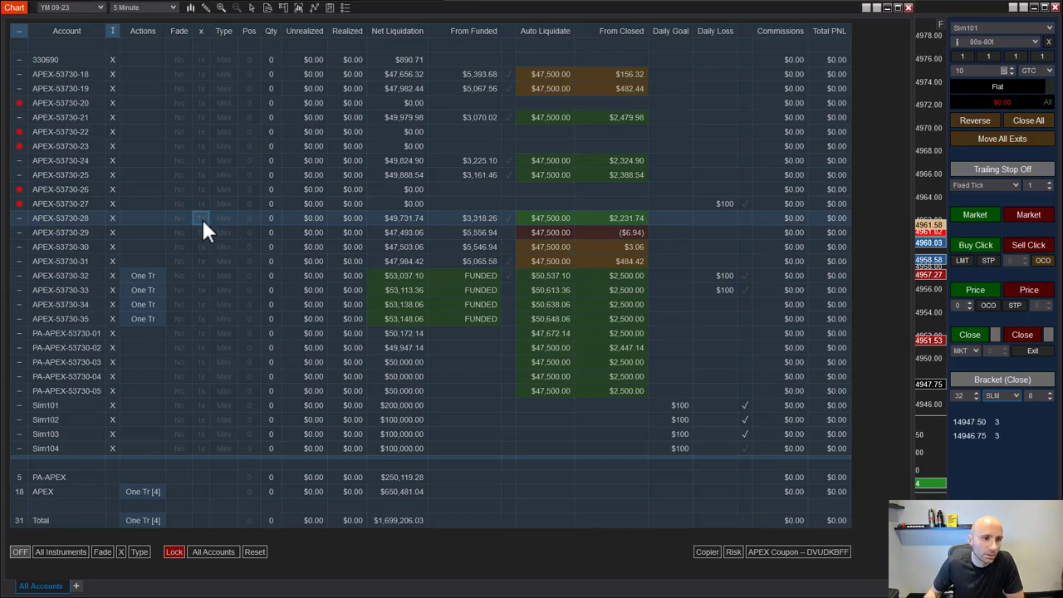
{"action": "type", "text": "4"}
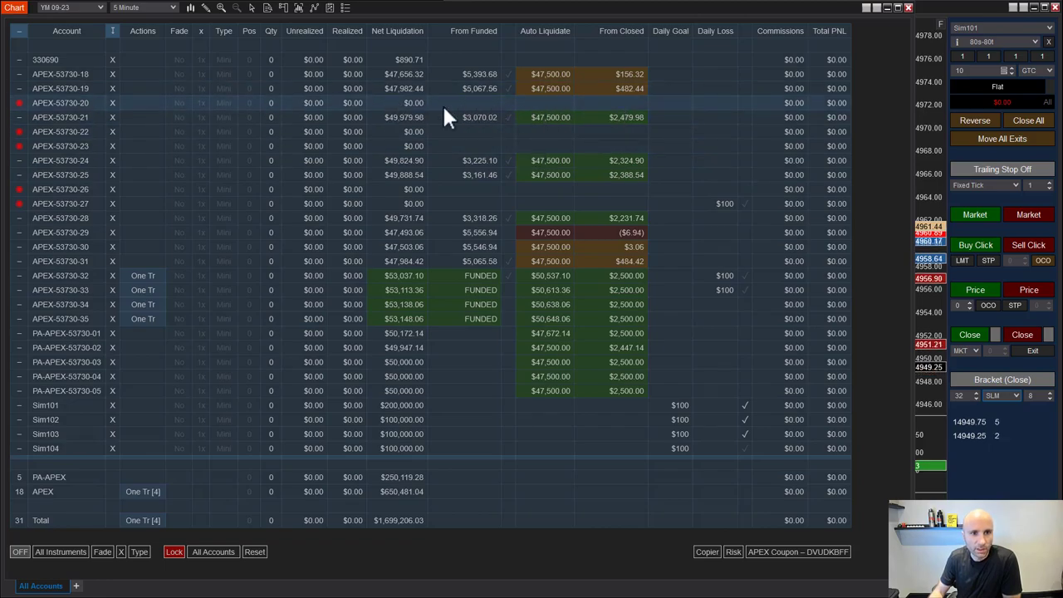
{"action": "left_click", "coordinate": [60, 118]}
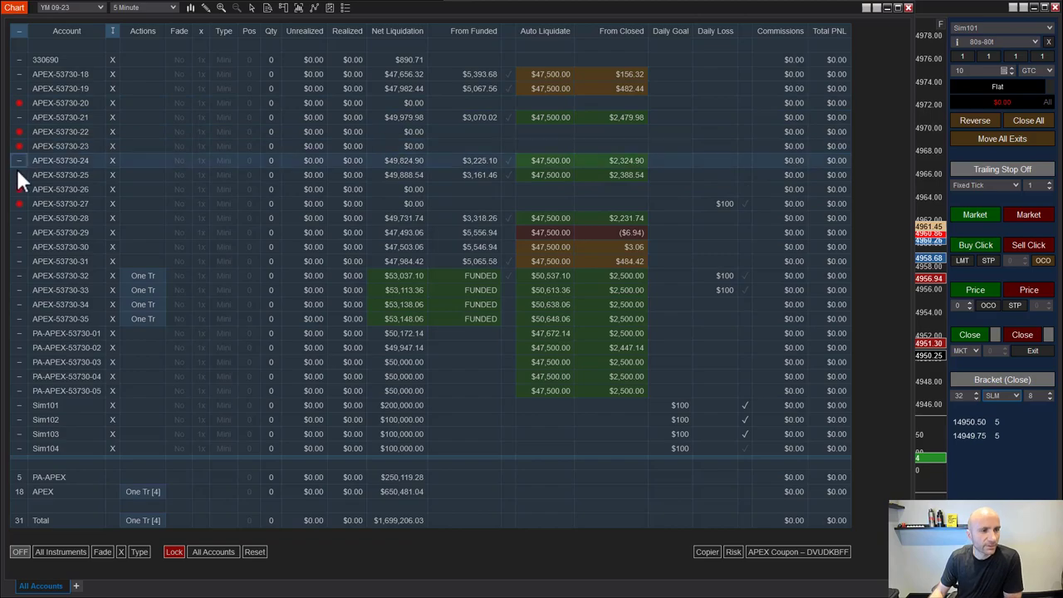
{"action": "left_click", "coordinate": [19, 102]}
{"action": "left_click", "coordinate": [20, 116]}
{"action": "left_click", "coordinate": [20, 116]}
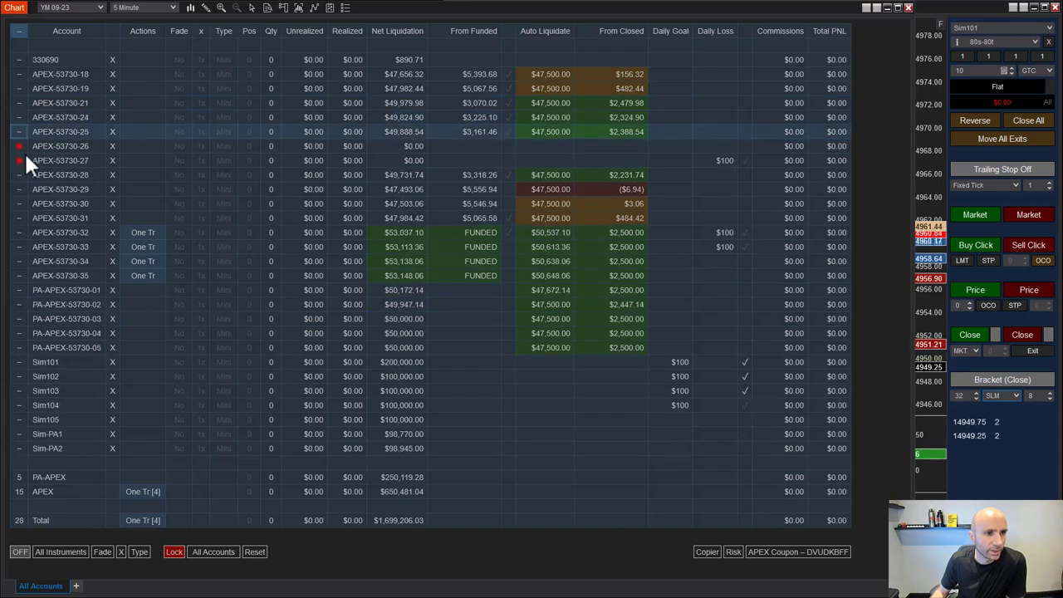
{"action": "left_click", "coordinate": [20, 145]}
{"action": "left_click", "coordinate": [20, 145]}
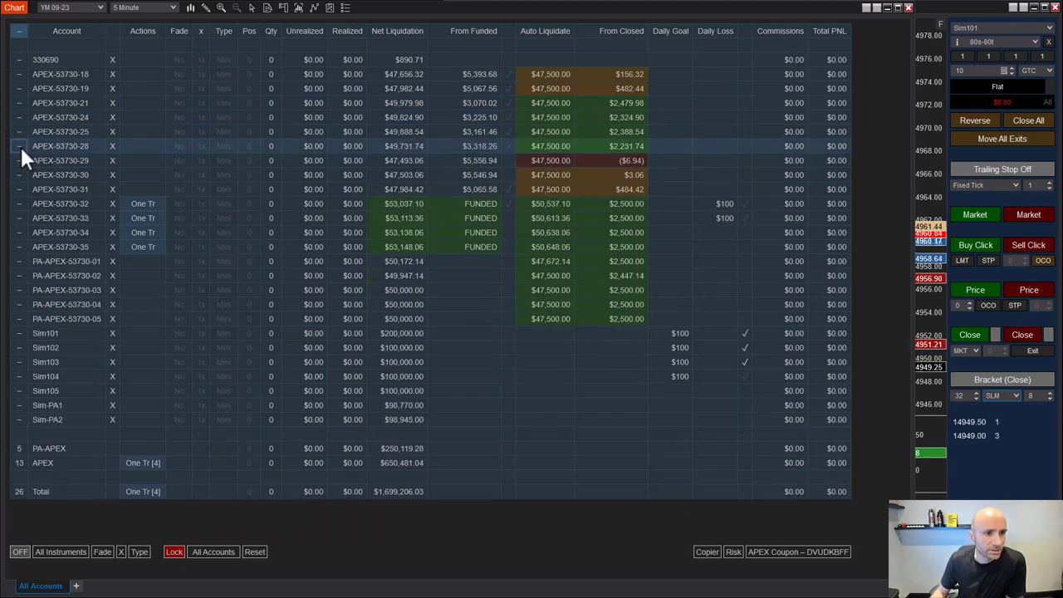
- Reload NinjaScript to refresh the account balances
{"action": "left_click", "coordinate": [307, 172]}
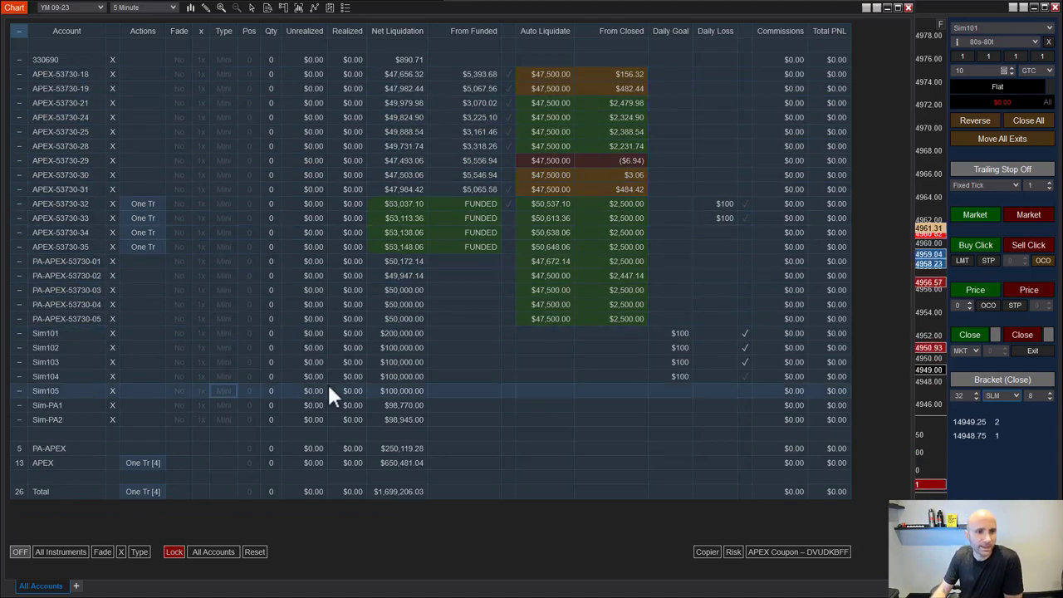
{"action": "right_click", "coordinate": [333, 236]}
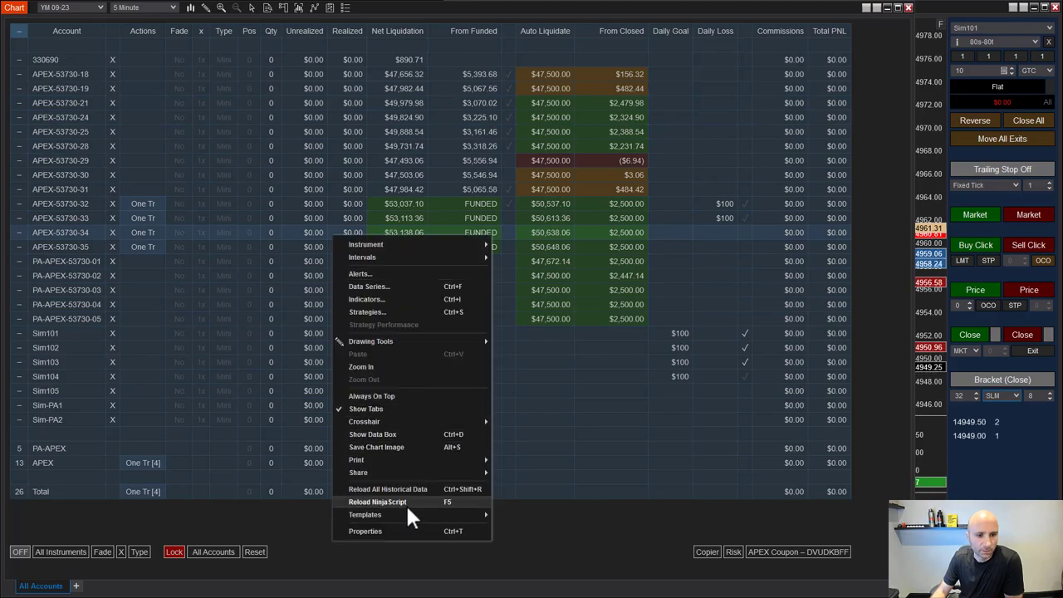
{"action": "left_click", "coordinate": [405, 502]}
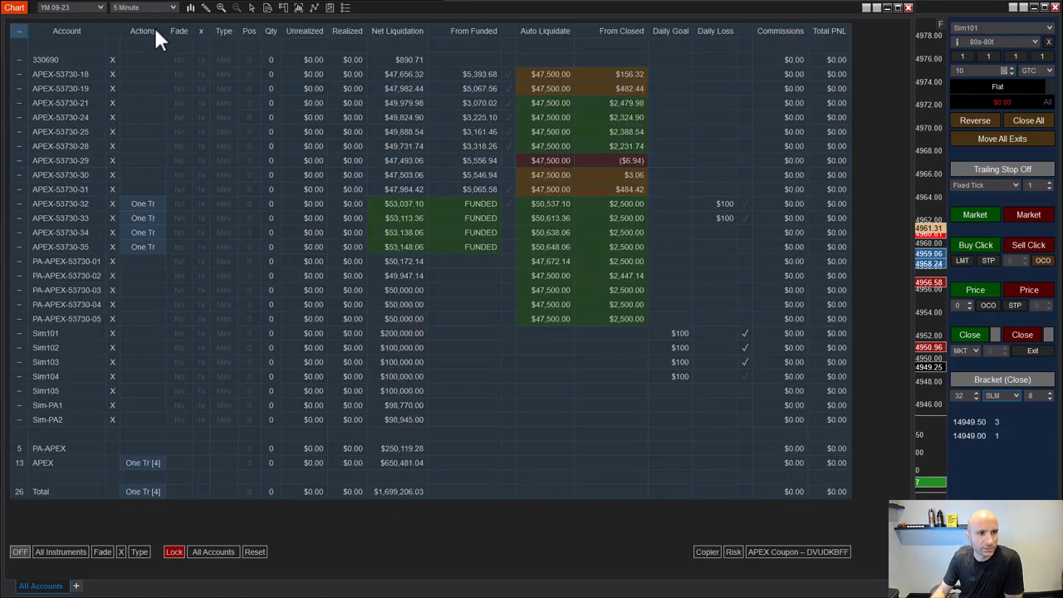
{"action": "left_click", "coordinate": [68, 117]}
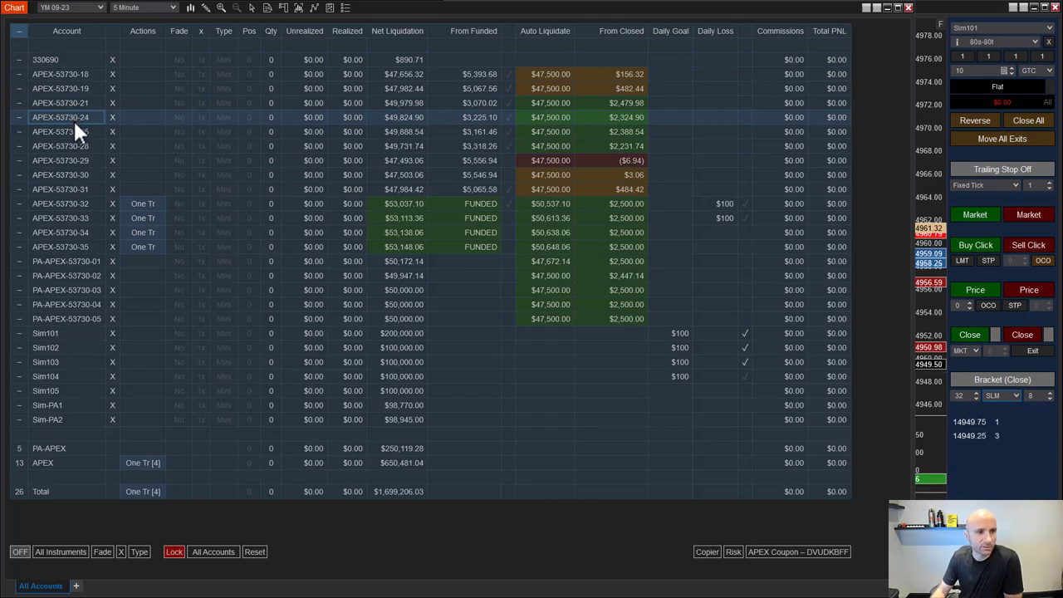
- Pin PA-APEX-53730-01, -02 and -03 as the top three accounts
{"action": "left_click", "coordinate": [19, 259]}
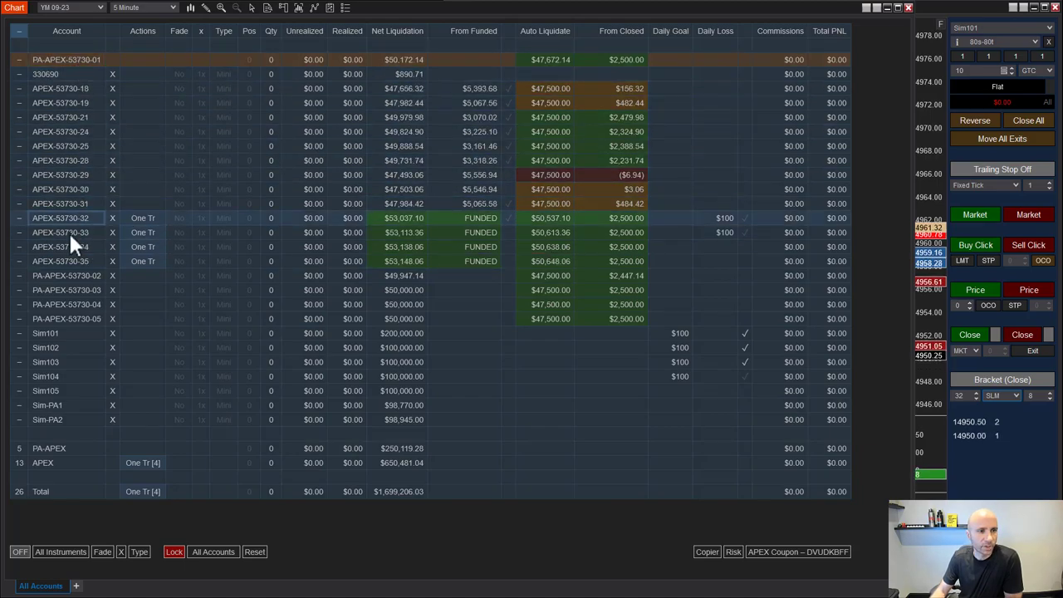
{"action": "left_click", "coordinate": [81, 100]}
{"action": "left_click", "coordinate": [68, 279]}
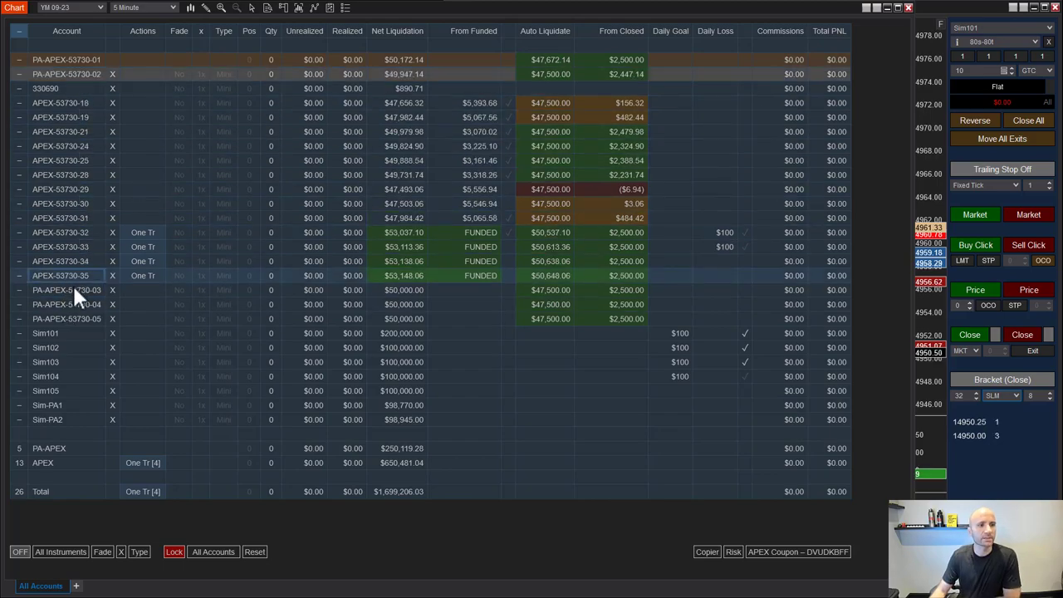
{"action": "left_click", "coordinate": [72, 287]}
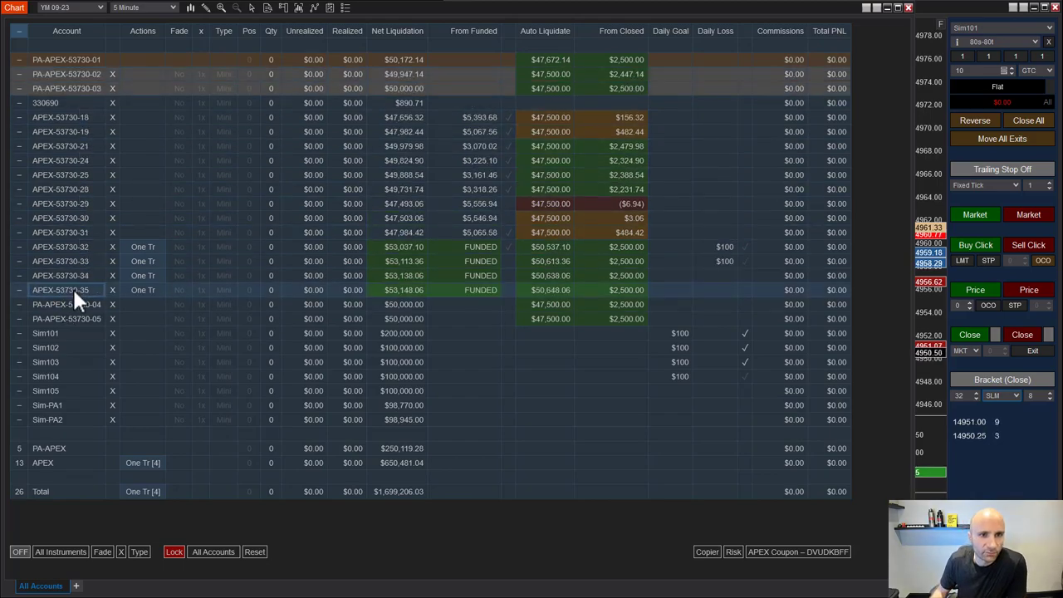
{"action": "left_click", "coordinate": [82, 306]}
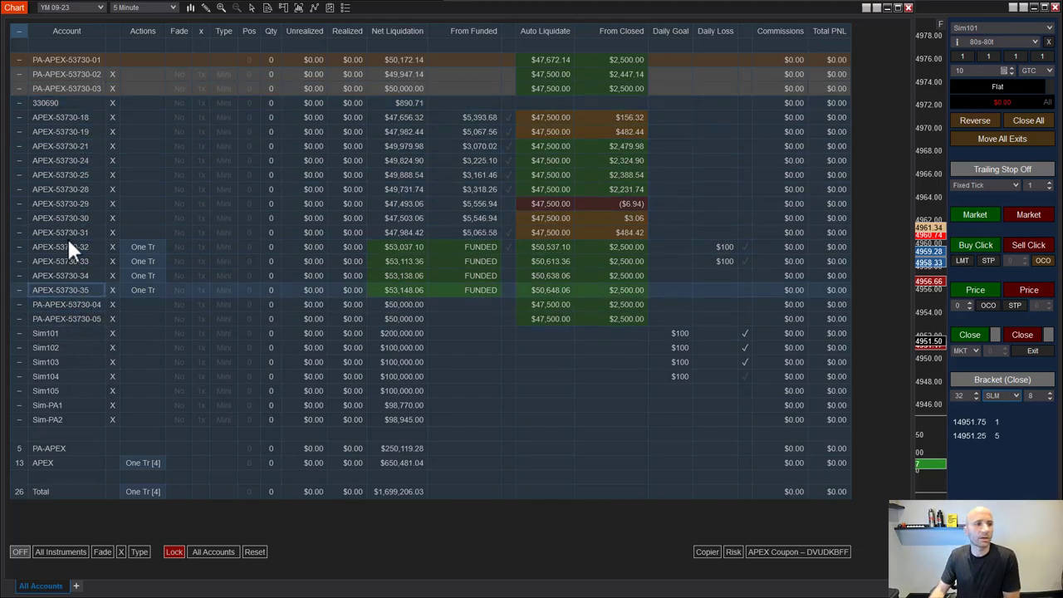
{"action": "left_click", "coordinate": [69, 59]}
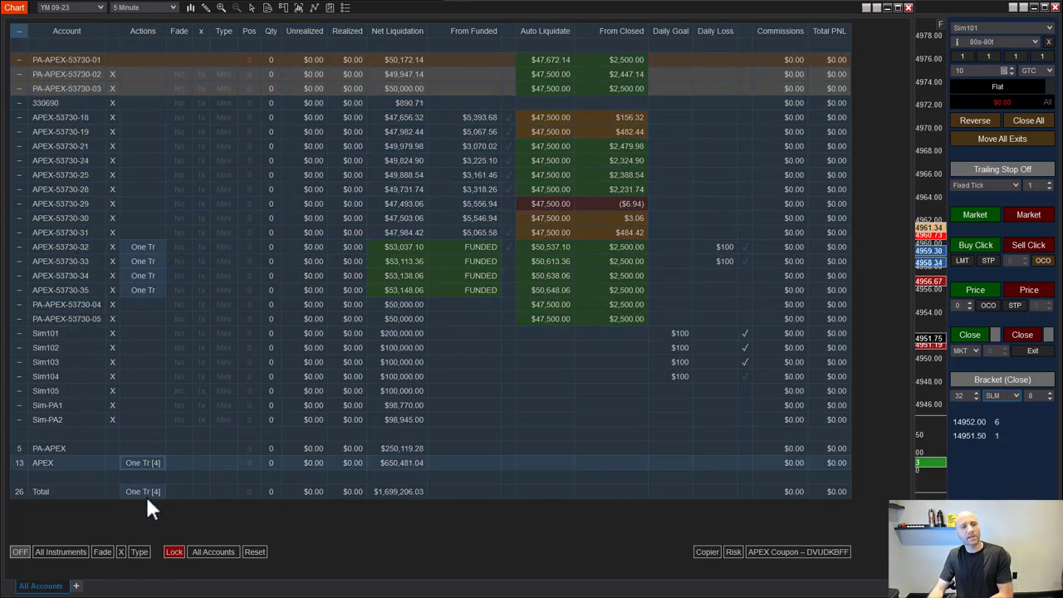
- Lock the list to show only the pinned accounts, then unlock to show all
{"action": "left_click", "coordinate": [175, 551]}
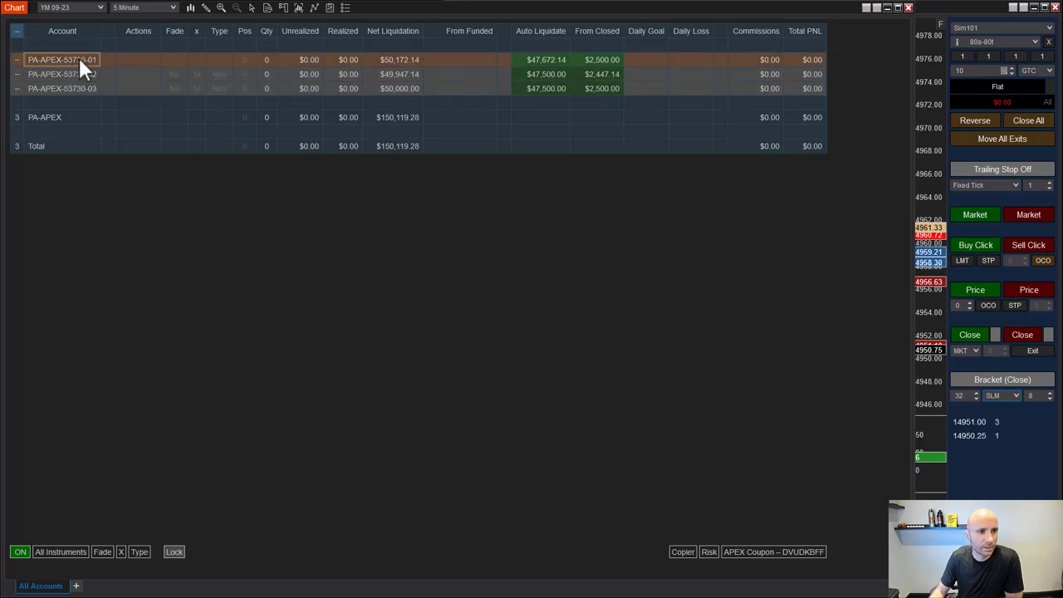
{"action": "left_click", "coordinate": [23, 550]}
{"action": "left_click", "coordinate": [174, 552]}
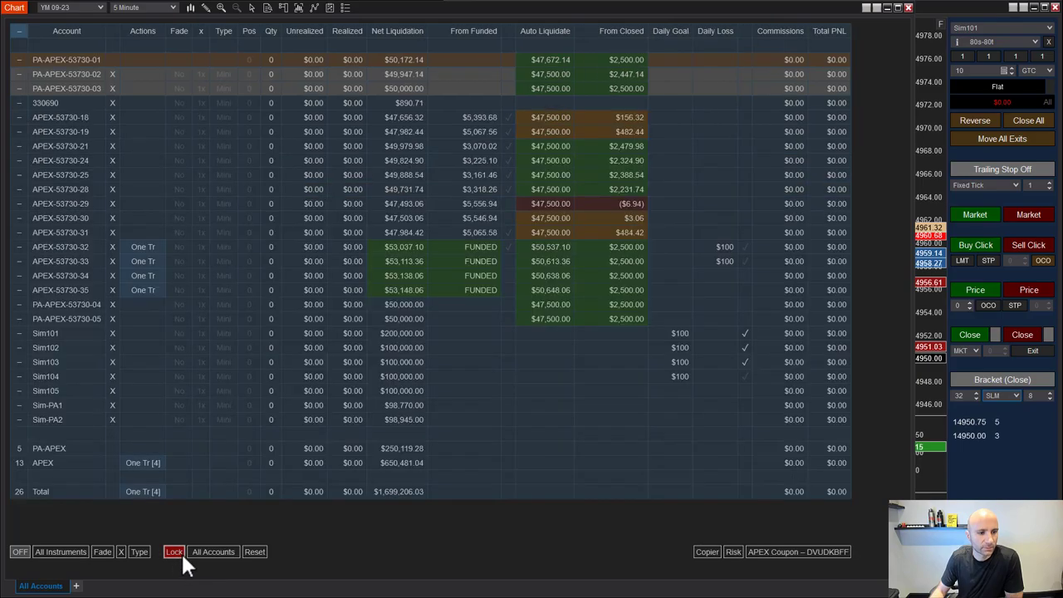
- Remove APEX-53730-18, -19, -21 and -24, then reload NinjaScript
{"action": "left_click", "coordinate": [113, 117]}
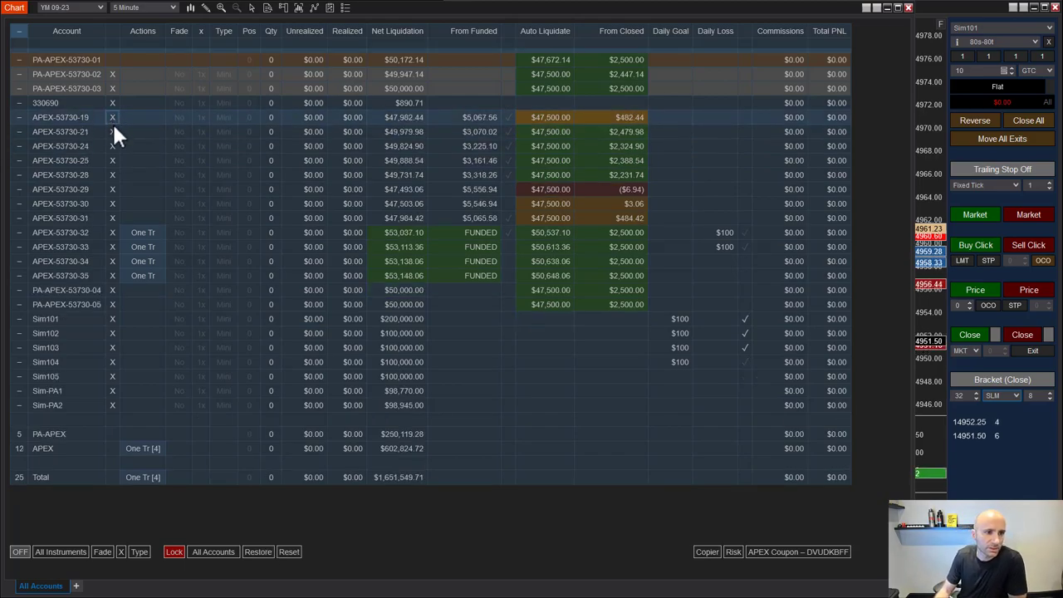
{"action": "left_click", "coordinate": [112, 117]}
{"action": "left_click", "coordinate": [114, 128]}
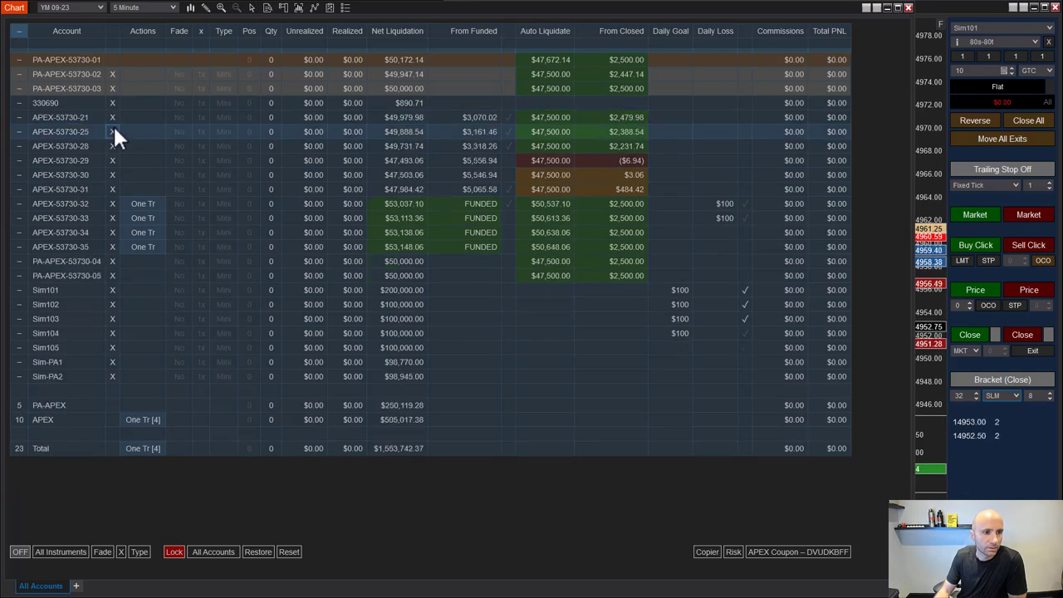
{"action": "left_click", "coordinate": [113, 117]}
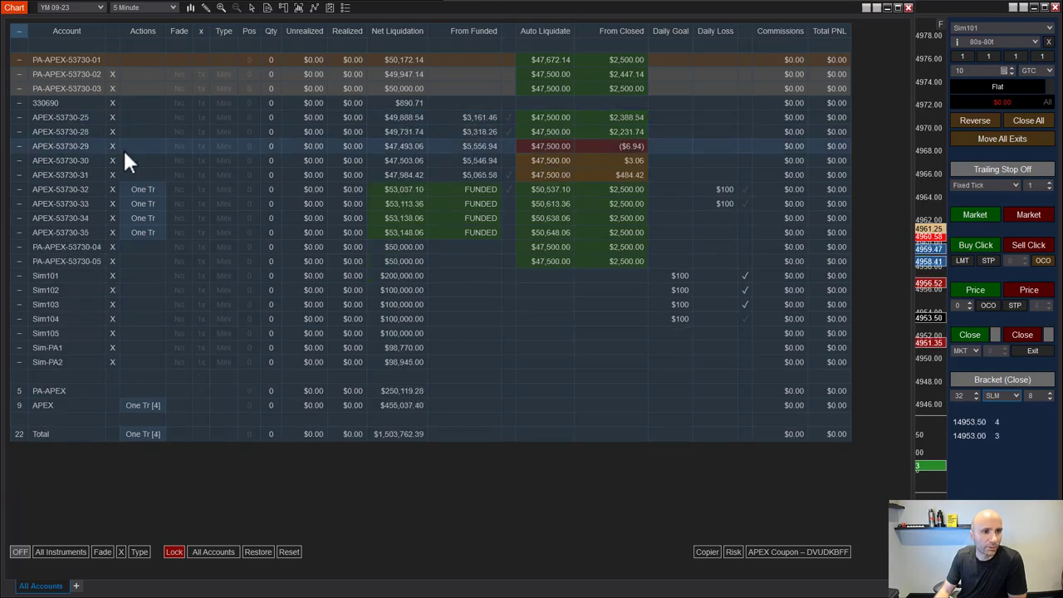
{"action": "right_click", "coordinate": [251, 469]}
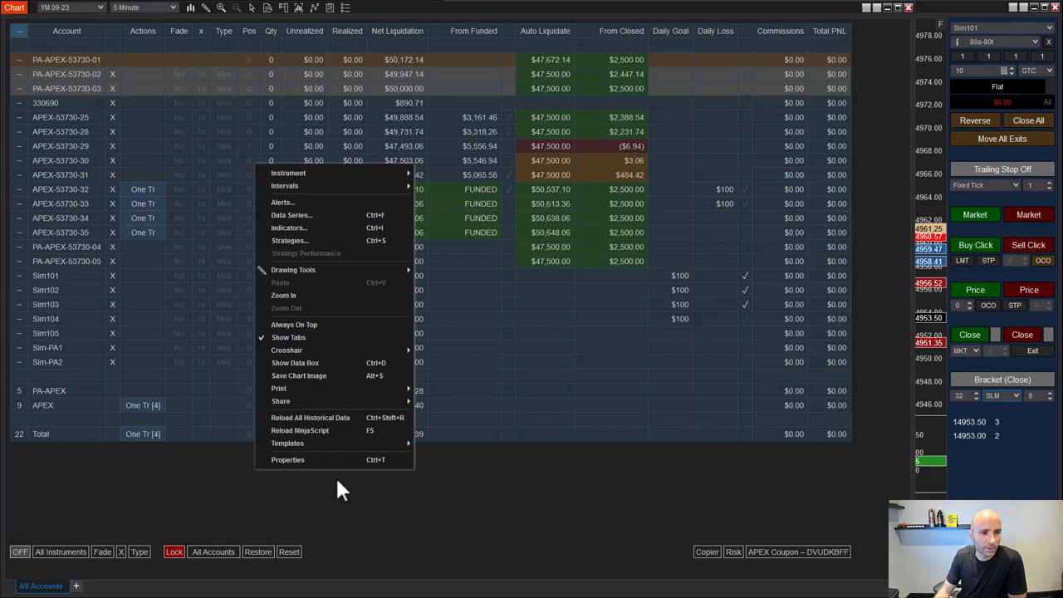
{"action": "left_click", "coordinate": [341, 427]}
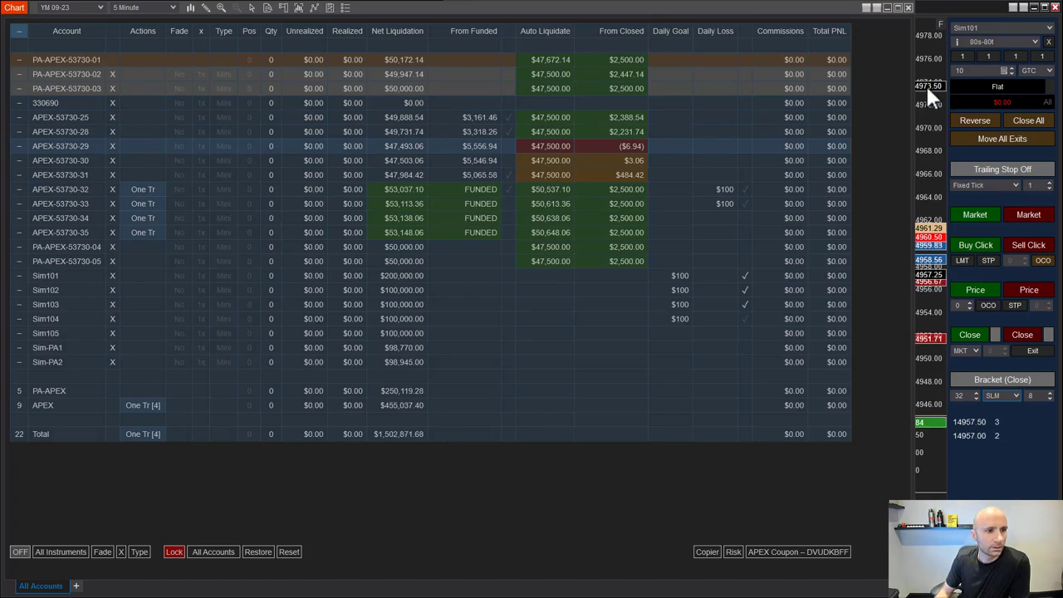
- Flag account 330690 with the red status marker
{"action": "left_click", "coordinate": [165, 105]}
{"action": "left_click", "coordinate": [19, 102]}
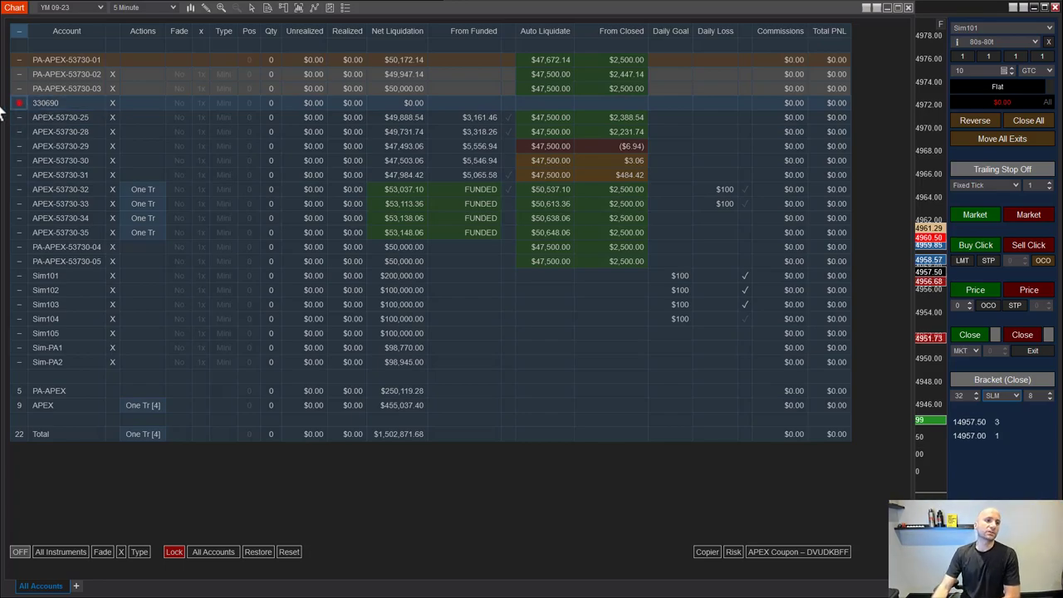
{"action": "left_click", "coordinate": [60, 117]}
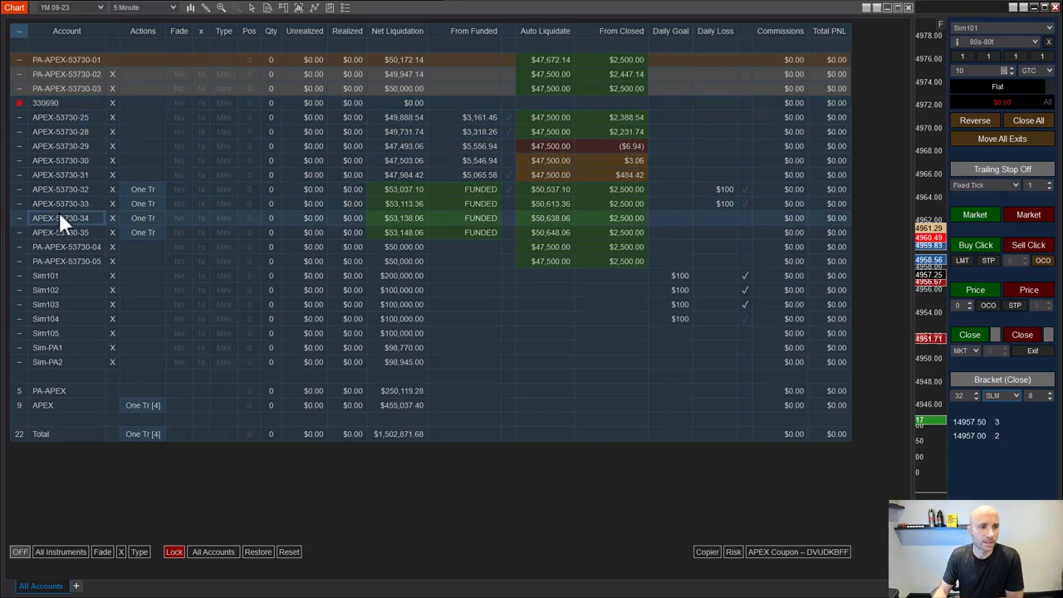
{"action": "left_click", "coordinate": [133, 221]}
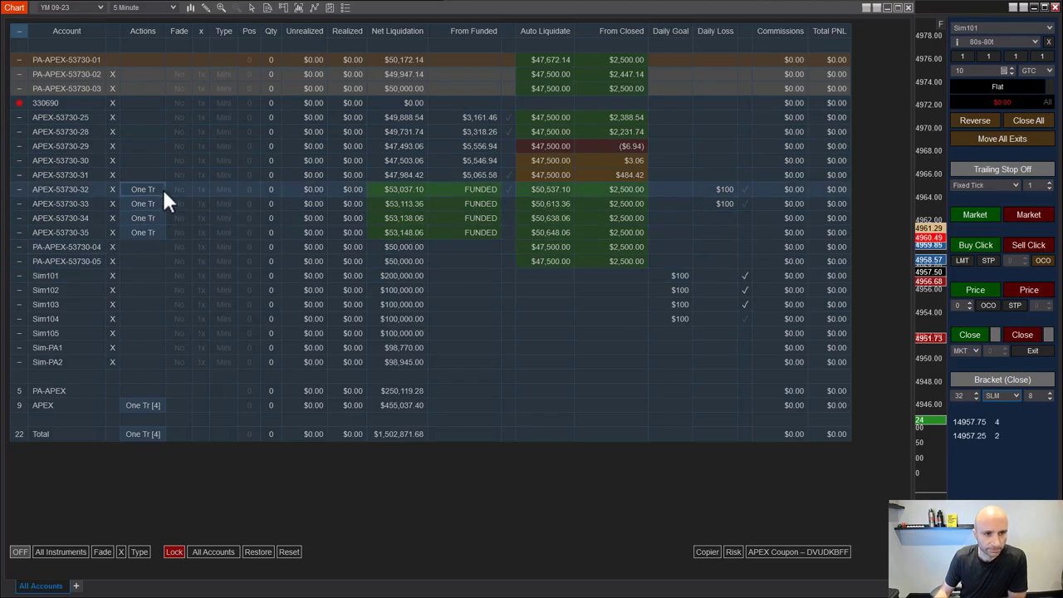
{"action": "left_click", "coordinate": [171, 89]}
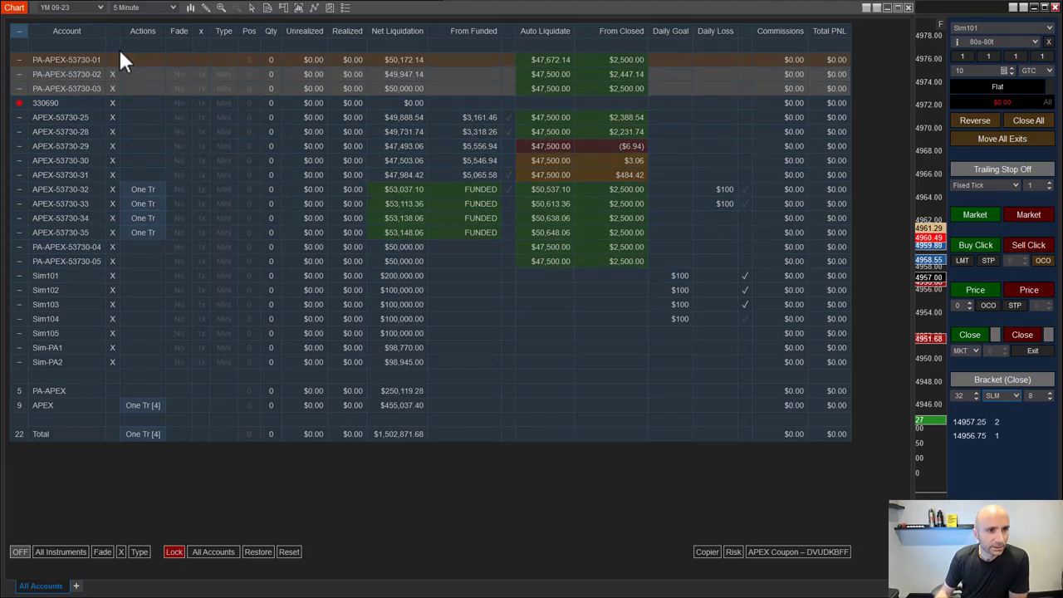
{"action": "left_click", "coordinate": [113, 248]}
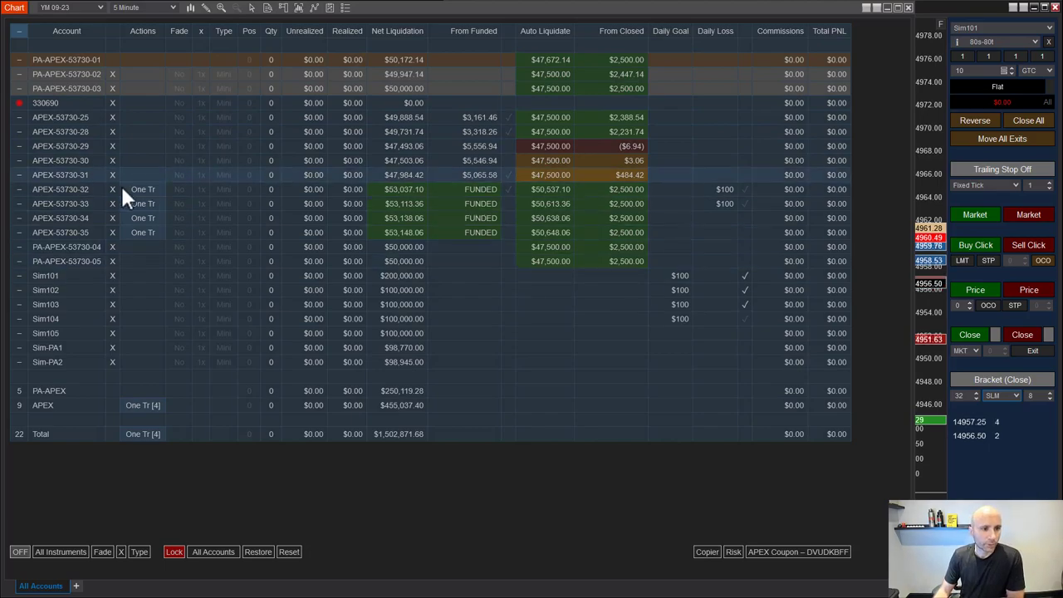
{"action": "left_click", "coordinate": [152, 193]}
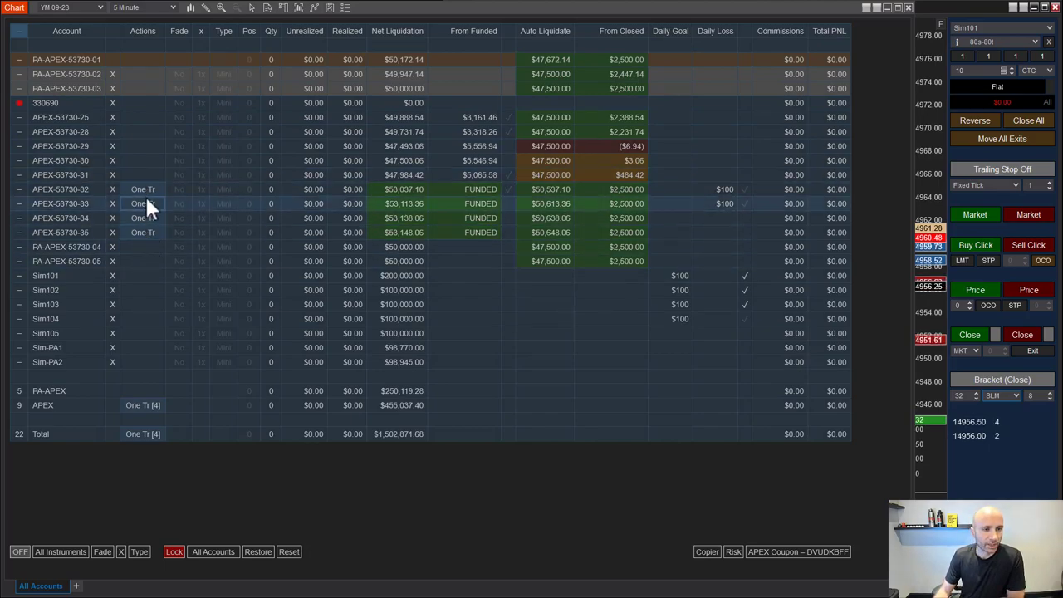
{"action": "left_click", "coordinate": [145, 233]}
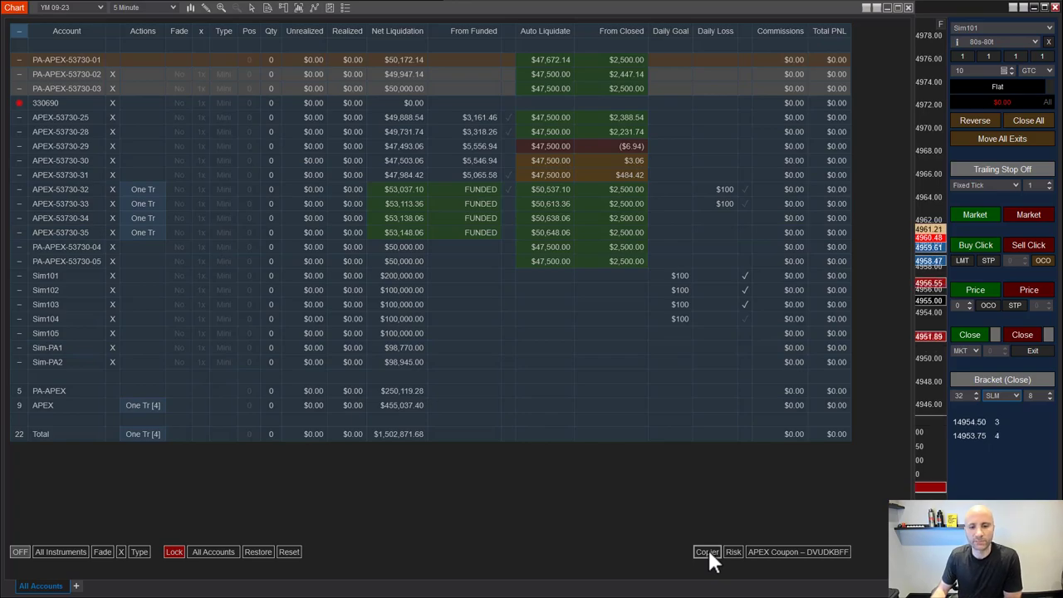
- Toggle the Risk and Copier column sets until both are shown in the accounts table
{"action": "left_click", "coordinate": [731, 551]}
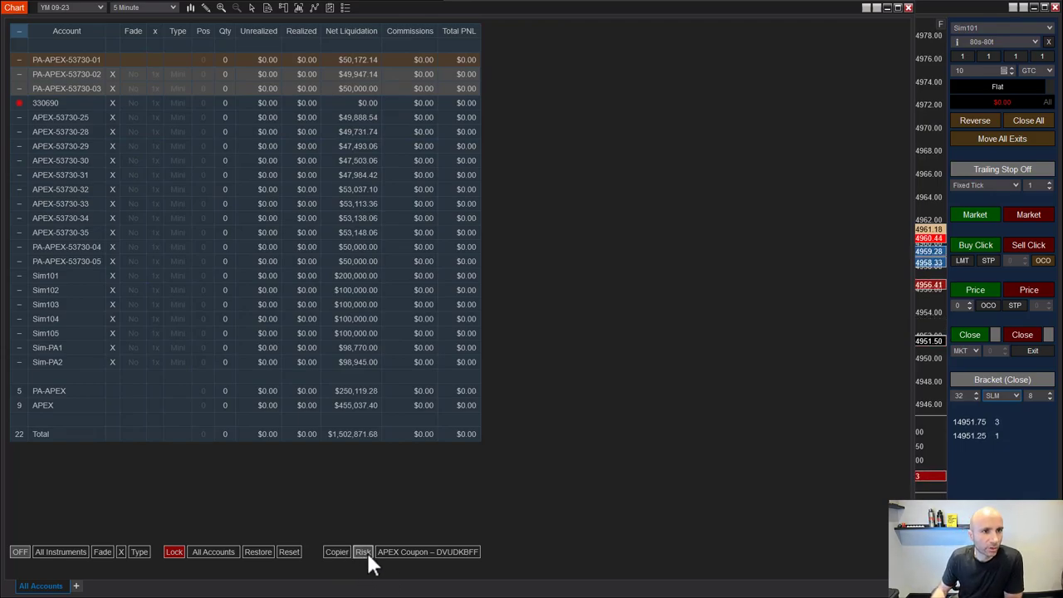
{"action": "left_click", "coordinate": [363, 552]}
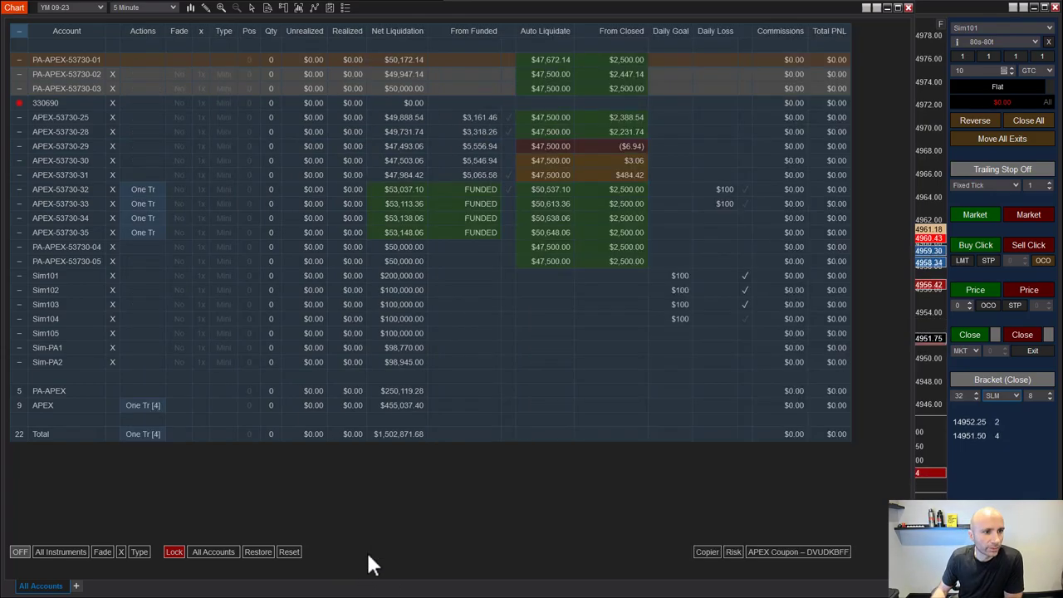
{"action": "left_click", "coordinate": [700, 551]}
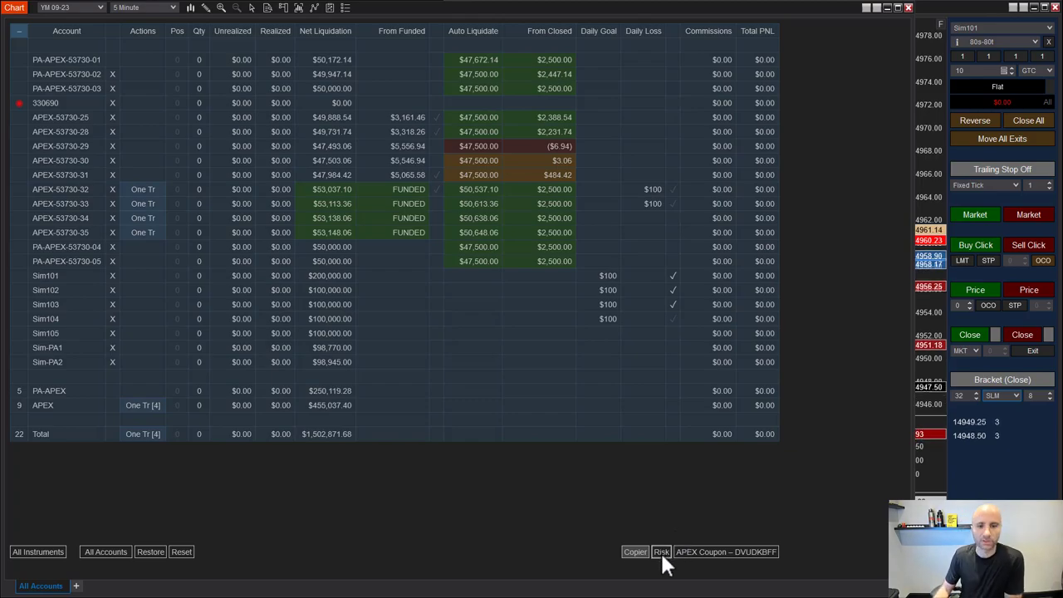
{"action": "left_click", "coordinate": [660, 550]}
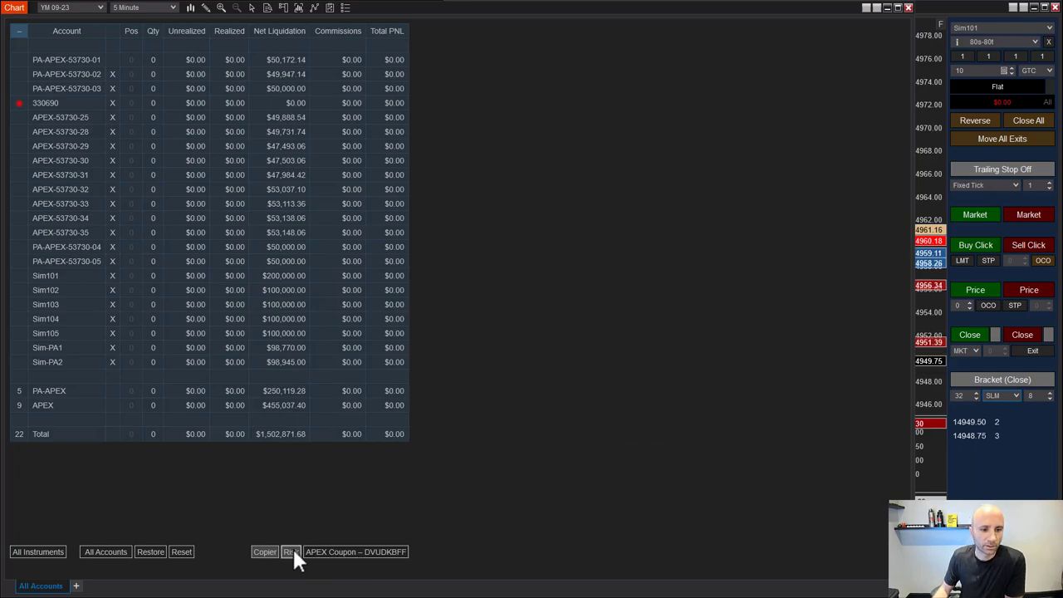
{"action": "left_click", "coordinate": [291, 552]}
{"action": "left_click", "coordinate": [659, 552]}
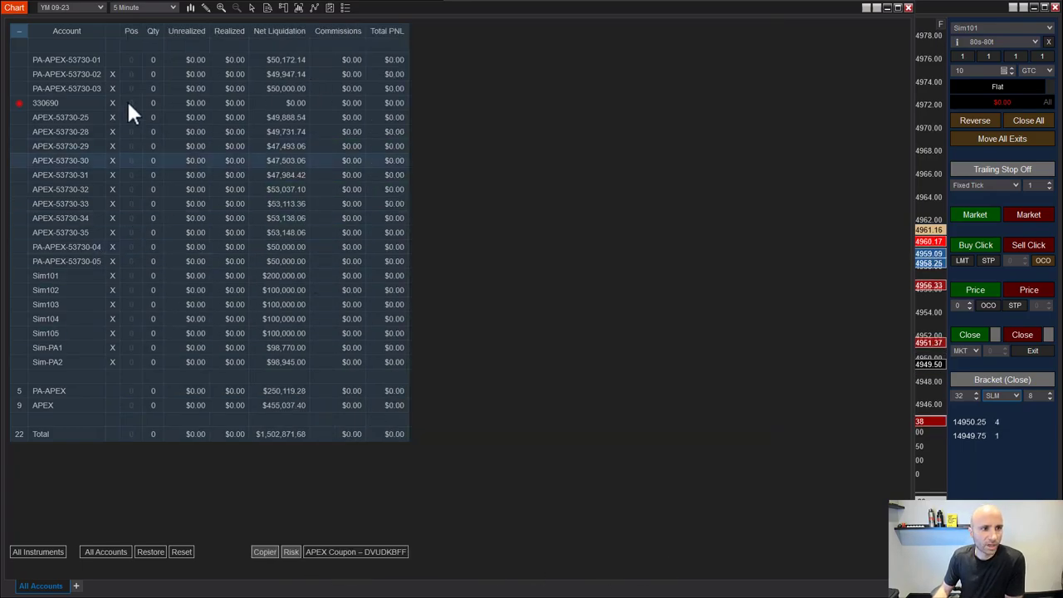
{"action": "left_click", "coordinate": [291, 552]}
{"action": "left_click", "coordinate": [648, 552]}
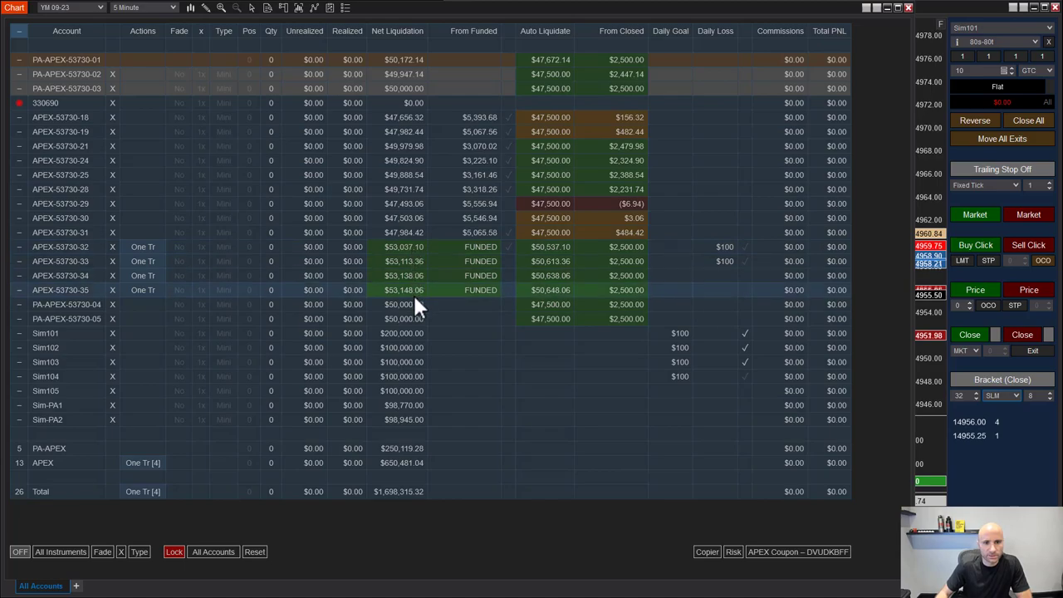
- Tick the From Funded checkbox on the APEX-53730-32 row
{"action": "left_click", "coordinate": [510, 247]}
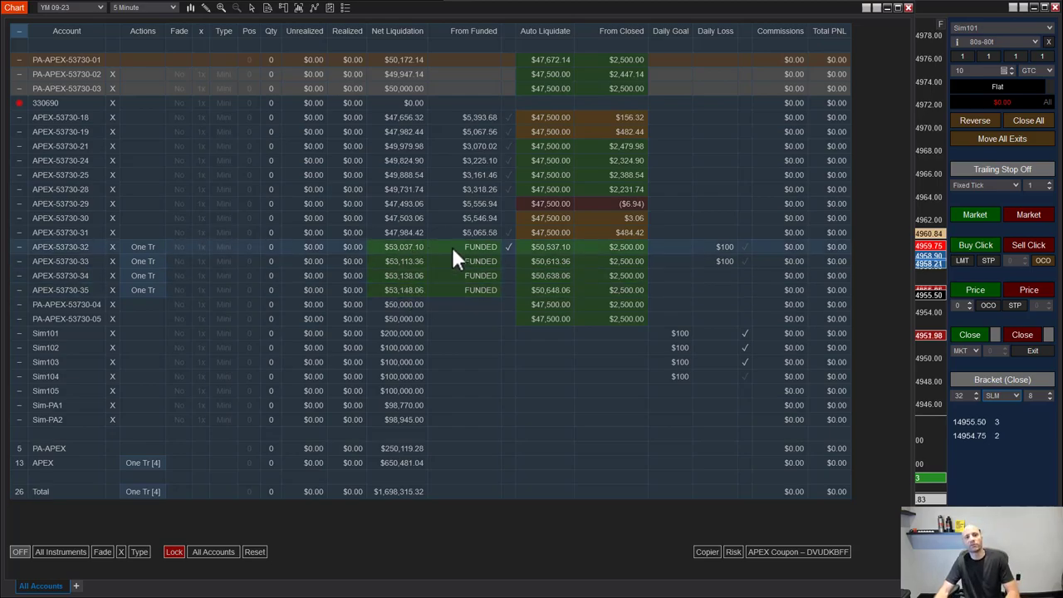
{"action": "left_click", "coordinate": [509, 188]}
{"action": "left_click", "coordinate": [509, 161]}
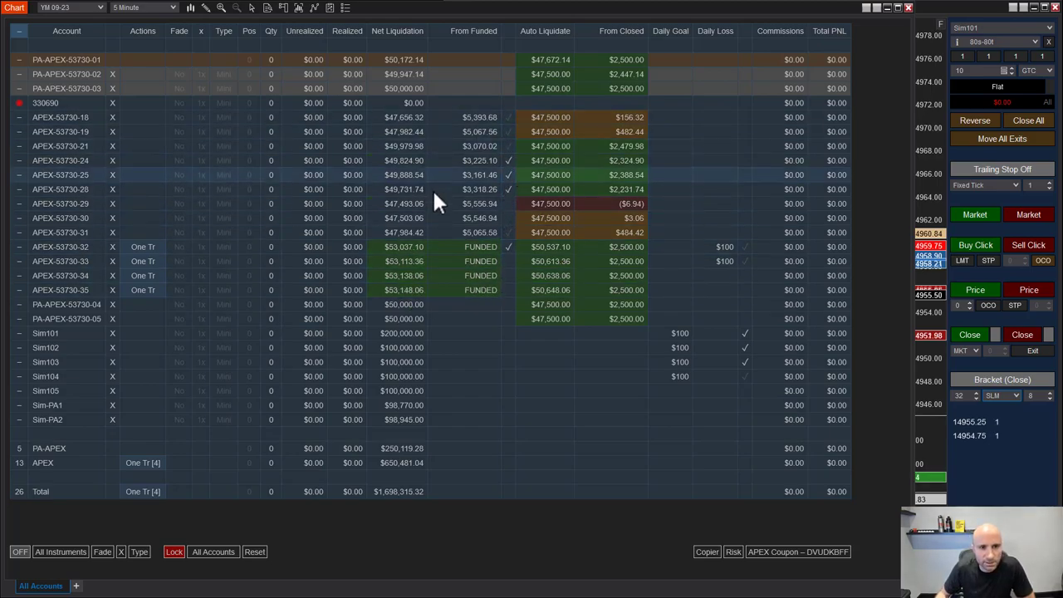
{"action": "left_click", "coordinate": [509, 160]}
{"action": "left_click", "coordinate": [508, 189]}
{"action": "left_click", "coordinate": [509, 175]}
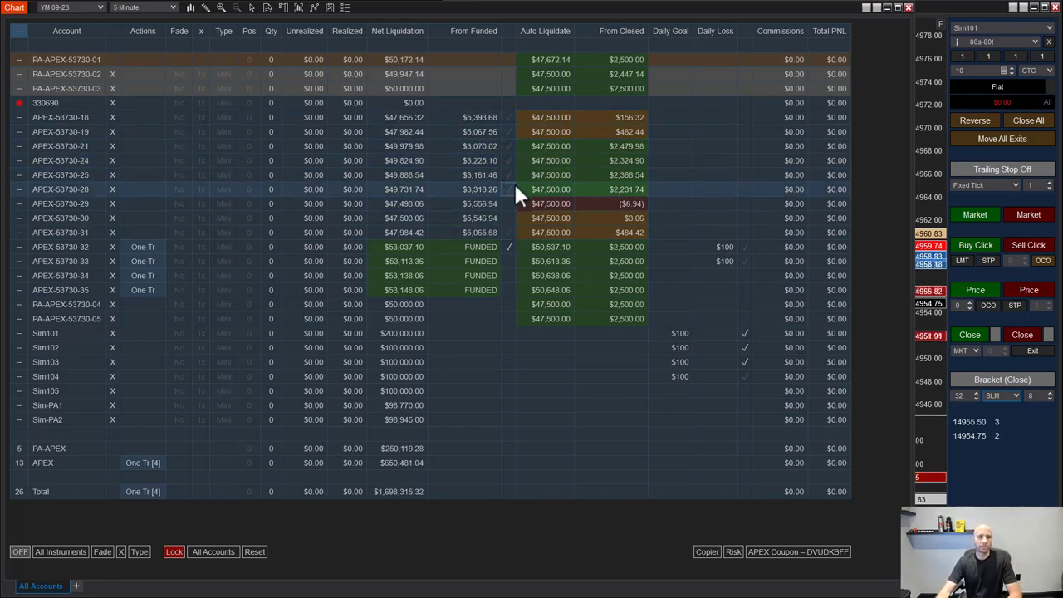
{"action": "left_click", "coordinate": [509, 189]}
{"action": "left_click", "coordinate": [509, 175]}
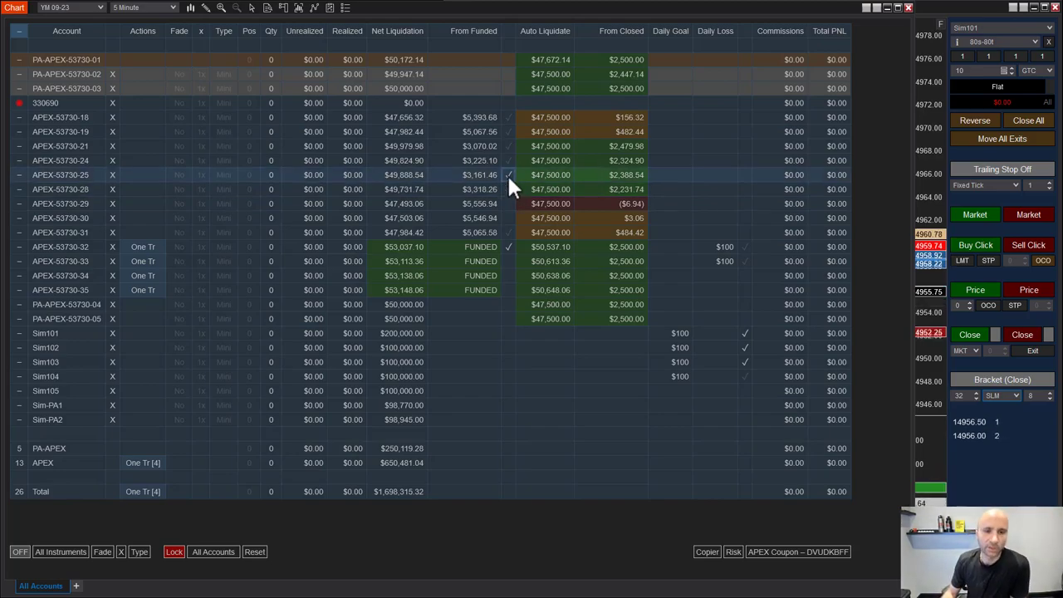
{"action": "left_click", "coordinate": [509, 176]}
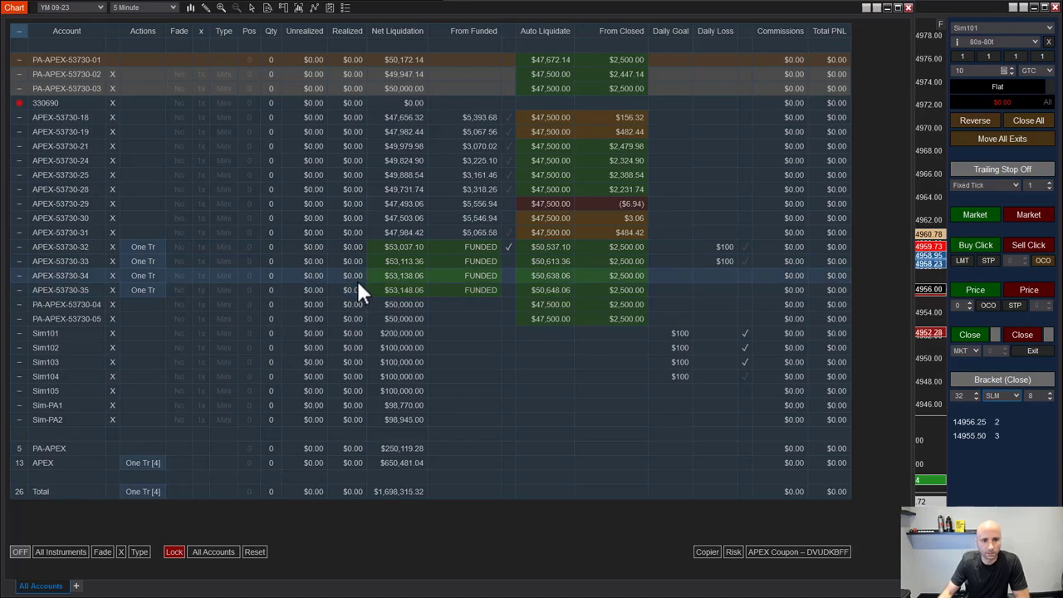
- Run the One Trade action so APEX-53730-32 to -35 each execute one trade
{"action": "left_click", "coordinate": [143, 464]}
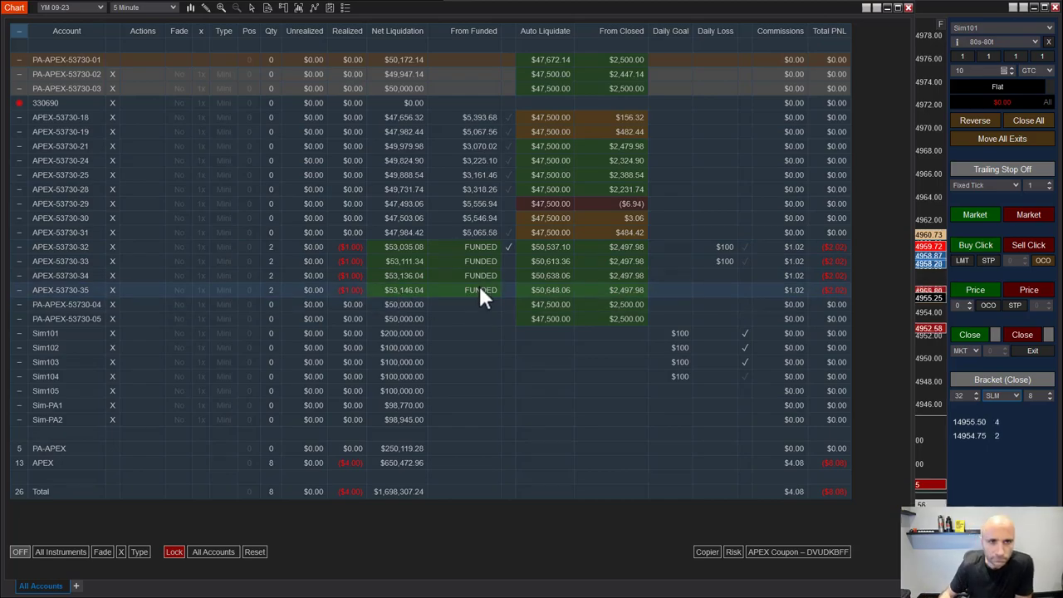
{"action": "left_click", "coordinate": [606, 248]}
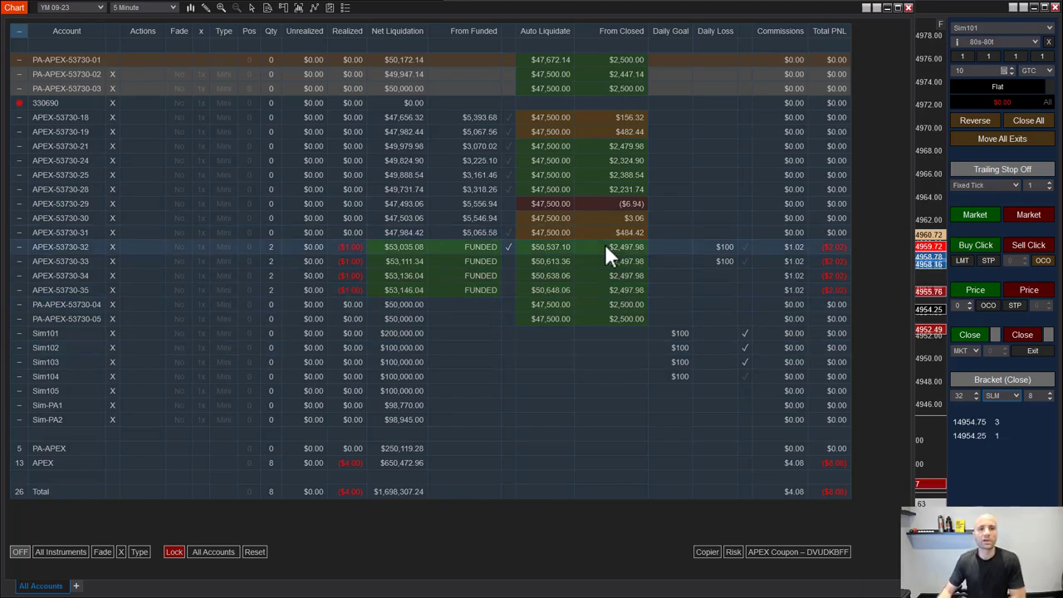
{"action": "left_click", "coordinate": [570, 89]}
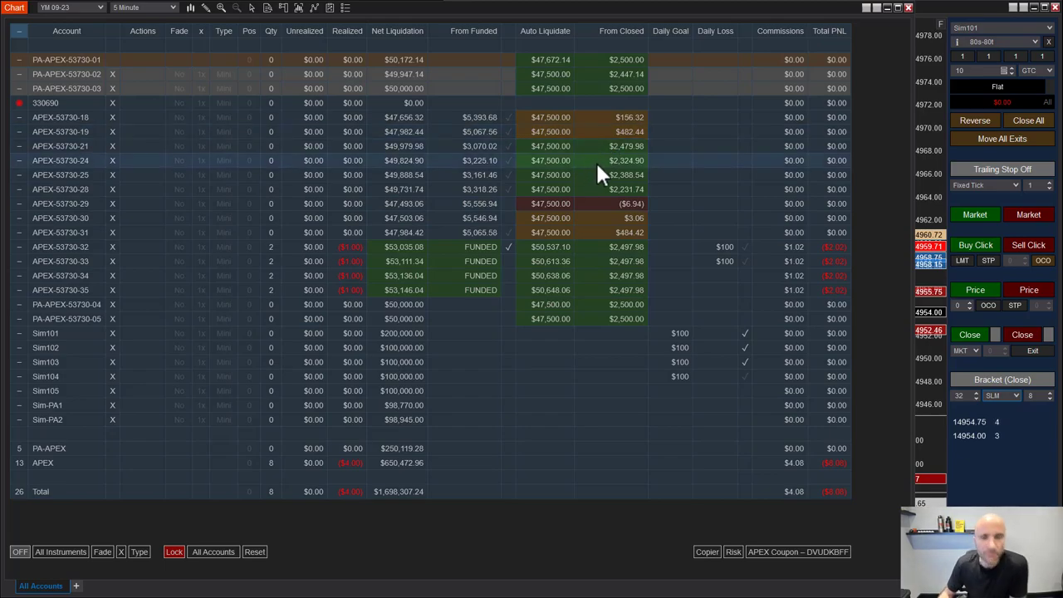
{"action": "left_click", "coordinate": [551, 135]}
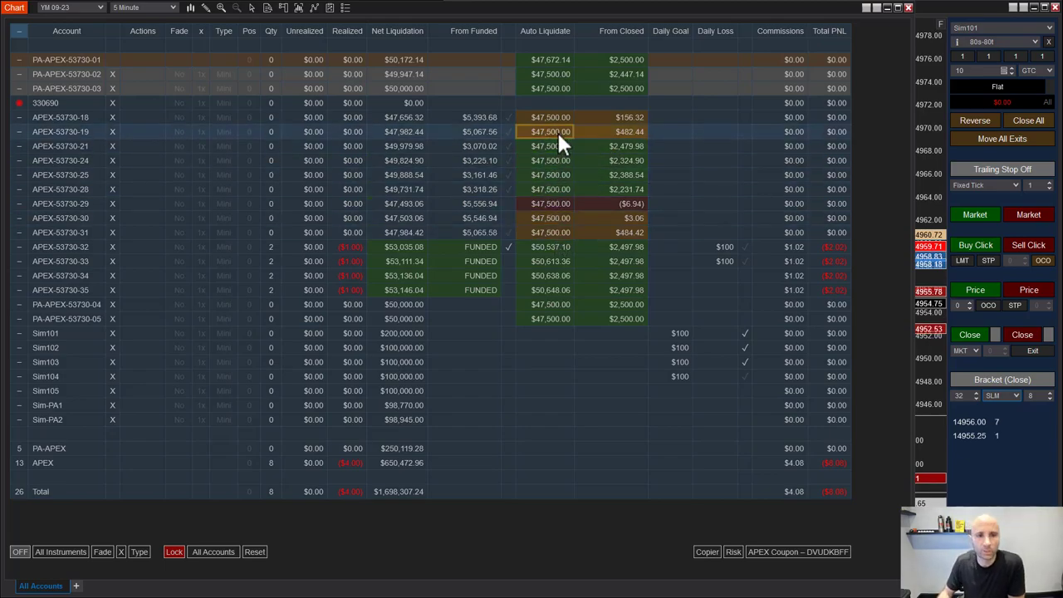
{"action": "left_click", "coordinate": [554, 146]}
{"action": "left_click", "coordinate": [553, 190]}
{"action": "left_click", "coordinate": [557, 160]}
{"action": "left_click", "coordinate": [557, 175]}
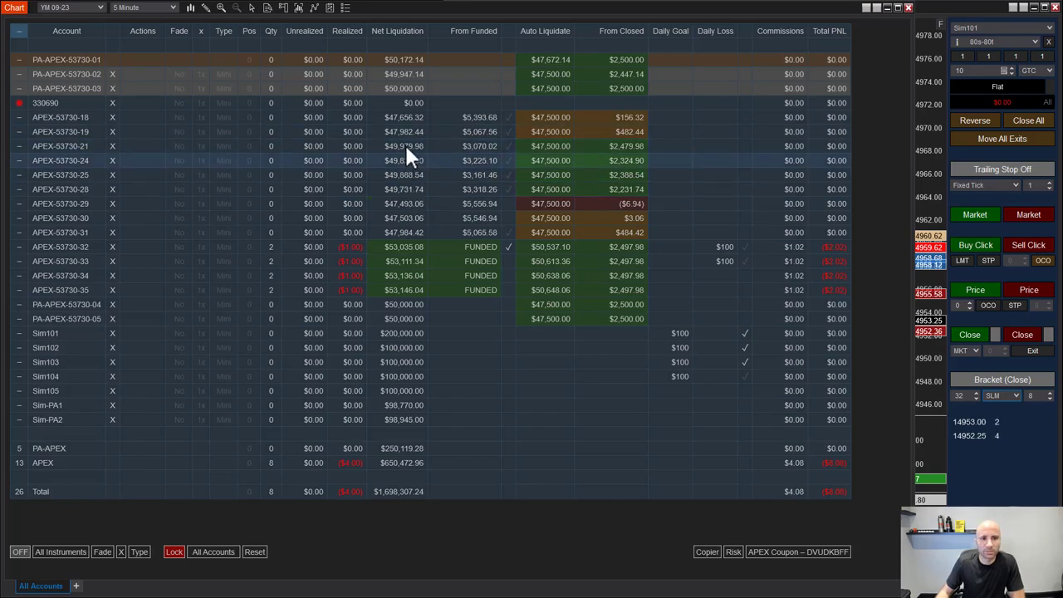
{"action": "left_click", "coordinate": [525, 151]}
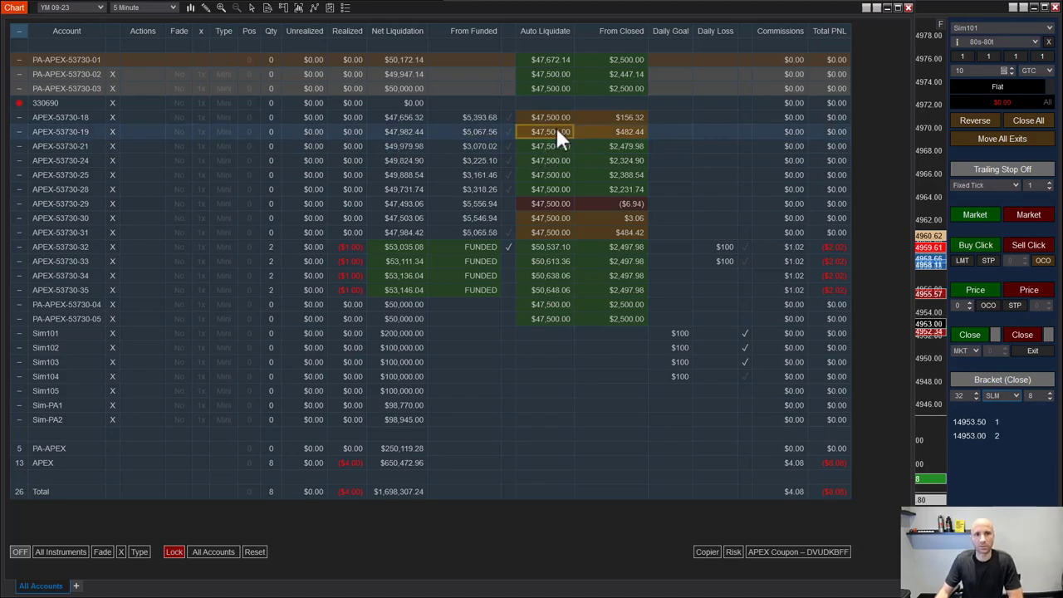
{"action": "left_click", "coordinate": [563, 62]}
{"action": "left_click", "coordinate": [565, 72]}
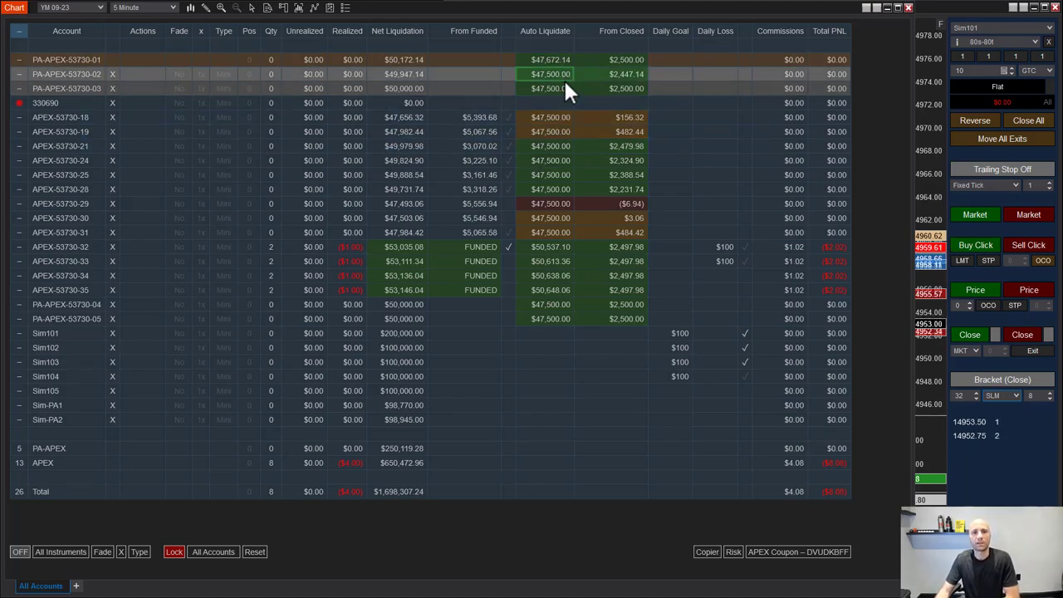
{"action": "left_click", "coordinate": [562, 87]}
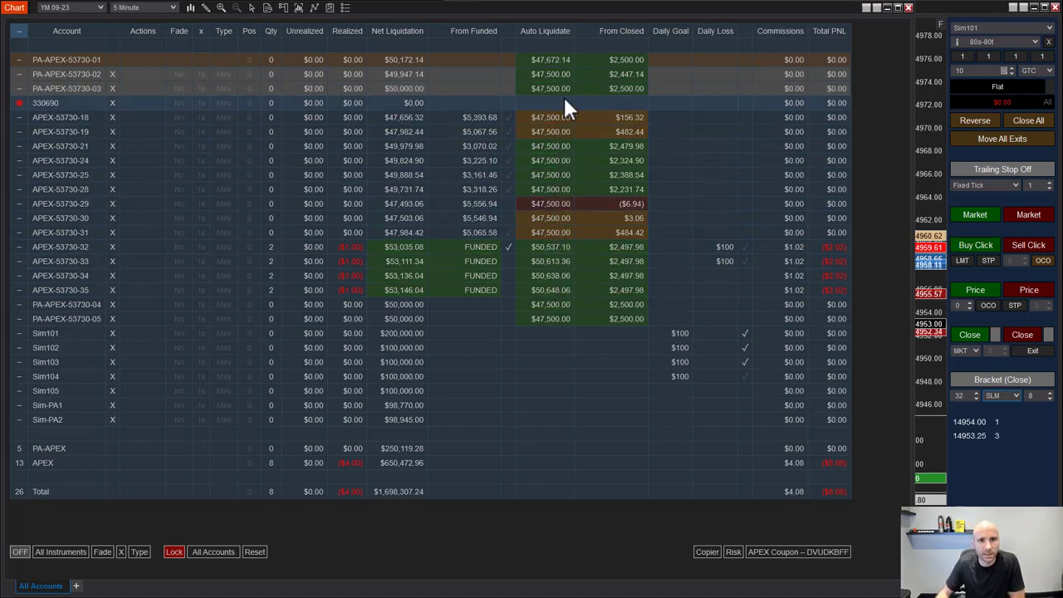
{"action": "left_click", "coordinate": [564, 64]}
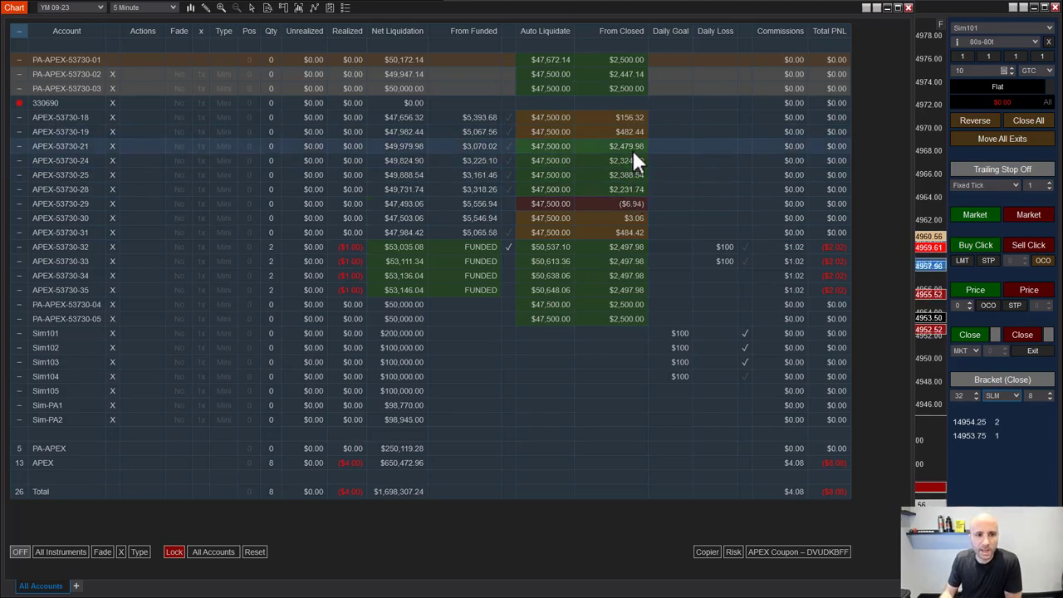
{"action": "left_click", "coordinate": [548, 117]}
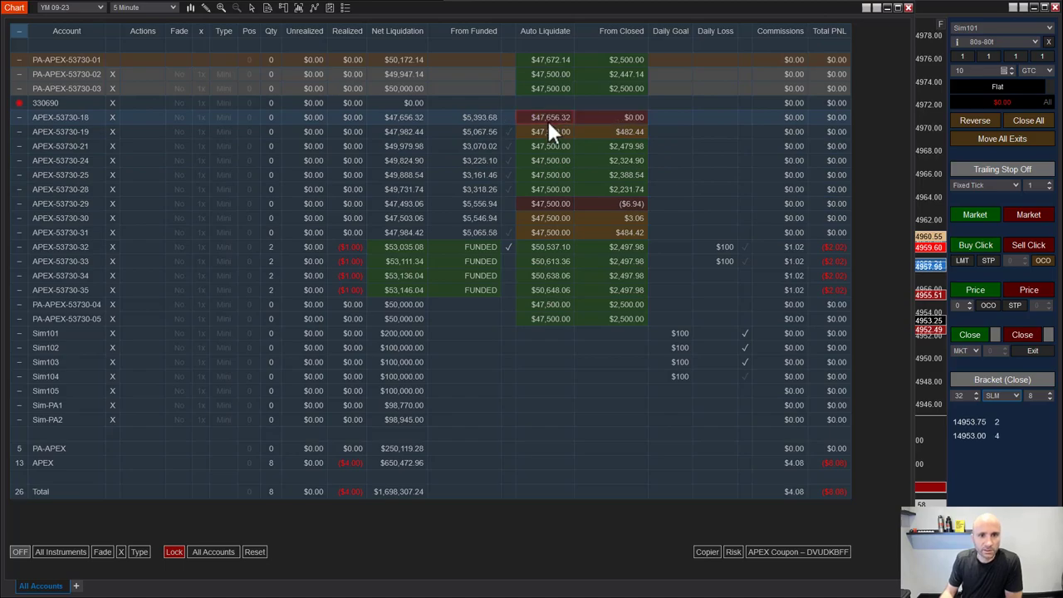
{"action": "left_click", "coordinate": [550, 133]}
{"action": "left_click", "coordinate": [550, 146]}
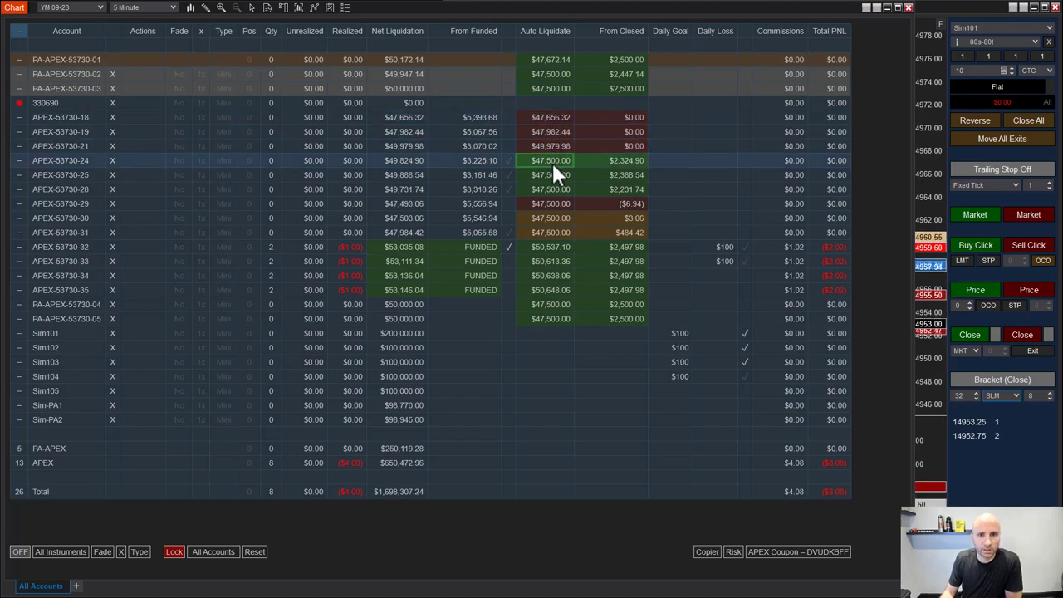
{"action": "left_click", "coordinate": [552, 160]}
{"action": "left_click", "coordinate": [553, 175]}
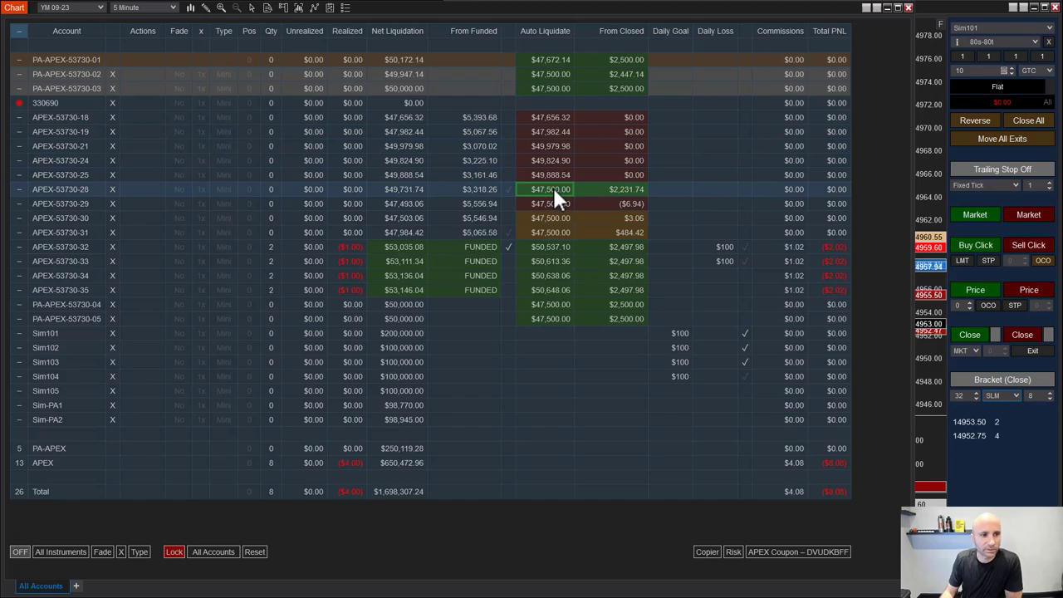
{"action": "left_click", "coordinate": [553, 190]}
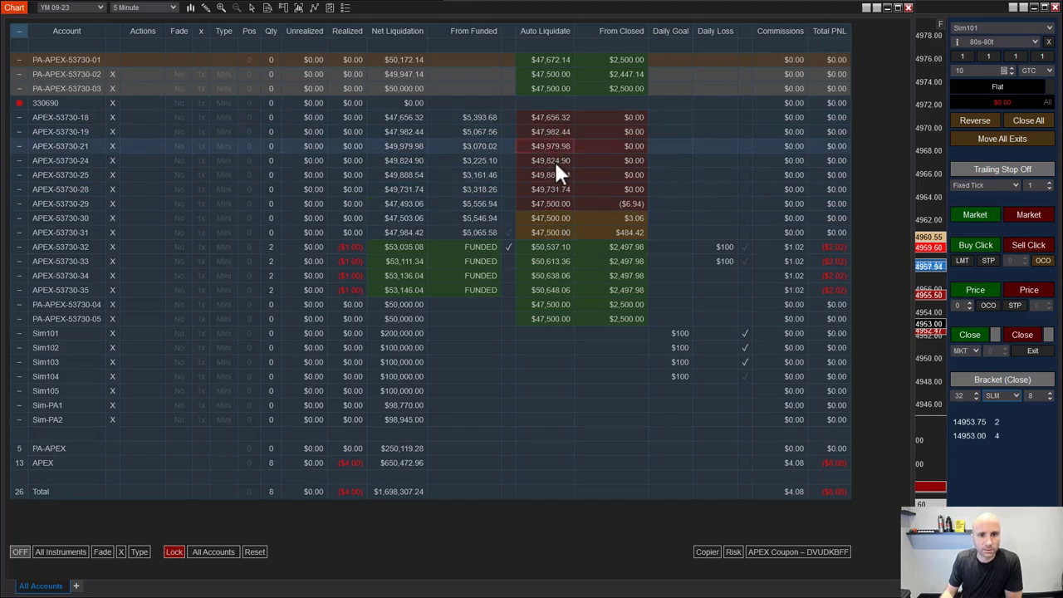
{"action": "left_click", "coordinate": [547, 220]}
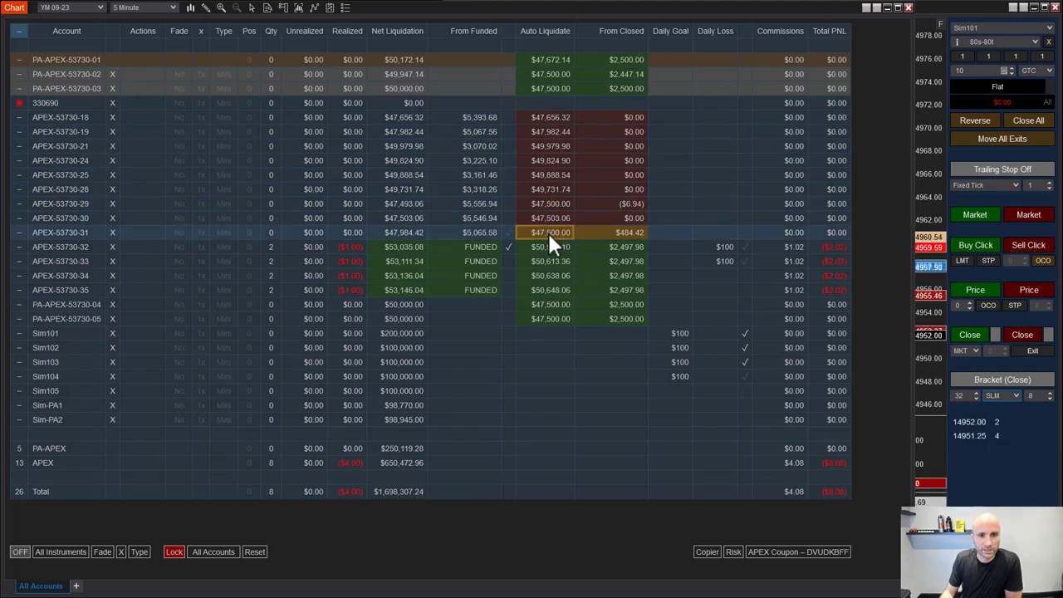
{"action": "left_click", "coordinate": [547, 231]}
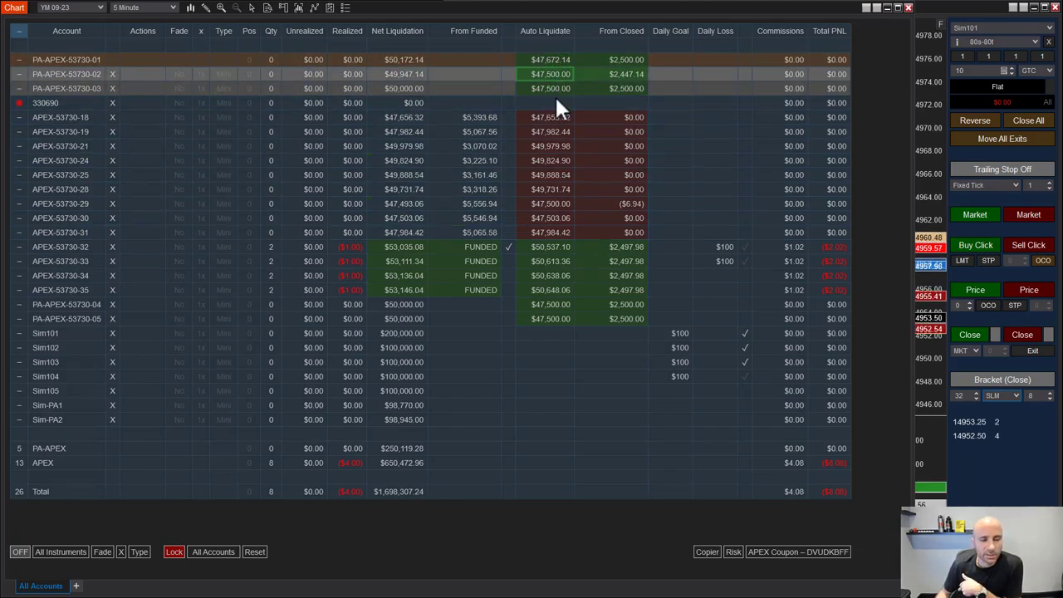
- Inspect PA-APEX-53730-01's Auto Liquidate level on the dashboard
{"action": "left_click", "coordinate": [555, 59]}
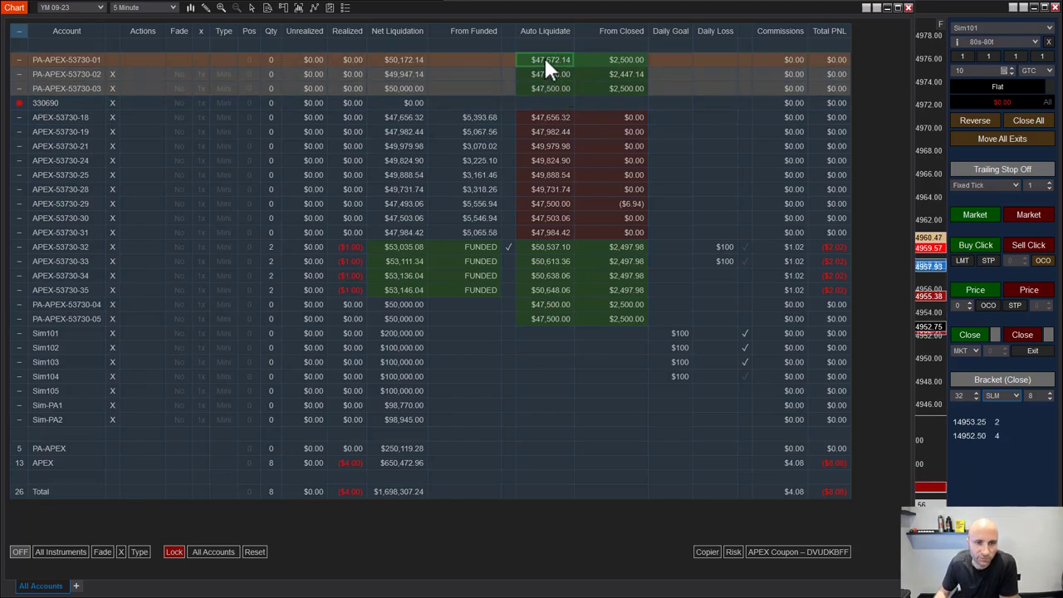
{"action": "left_click", "coordinate": [551, 74]}
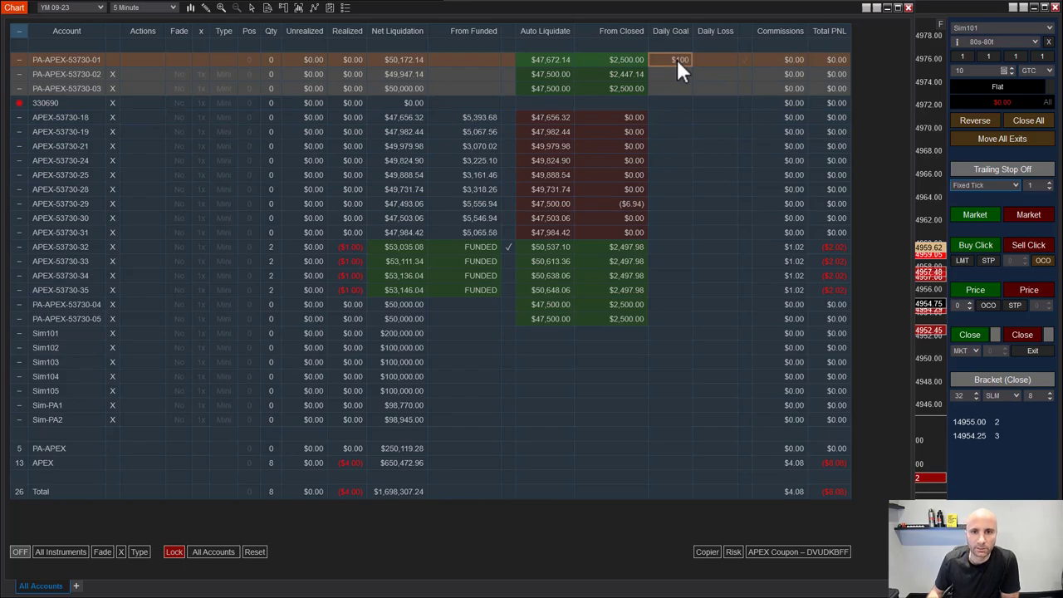
{"action": "scroll", "coordinate": [688, 61], "scroll_direction": "up", "scroll_amount": 8}
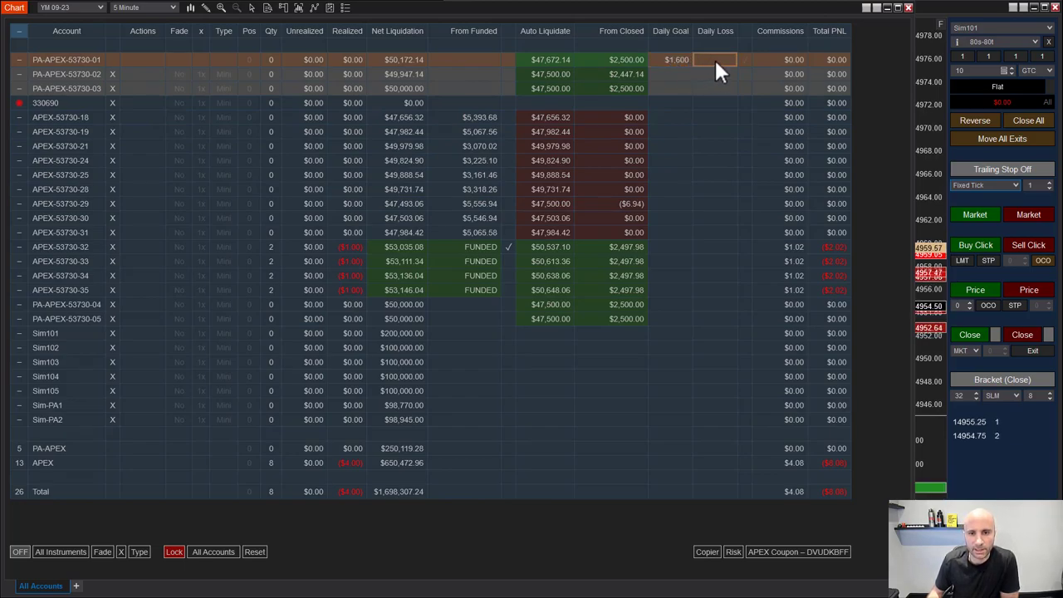
{"action": "scroll", "coordinate": [717, 61], "scroll_direction": "up", "scroll_amount": 1}
{"action": "scroll", "coordinate": [720, 72], "scroll_direction": "up", "scroll_amount": 3}
{"action": "scroll", "coordinate": [716, 63], "scroll_direction": "up", "scroll_amount": 1}
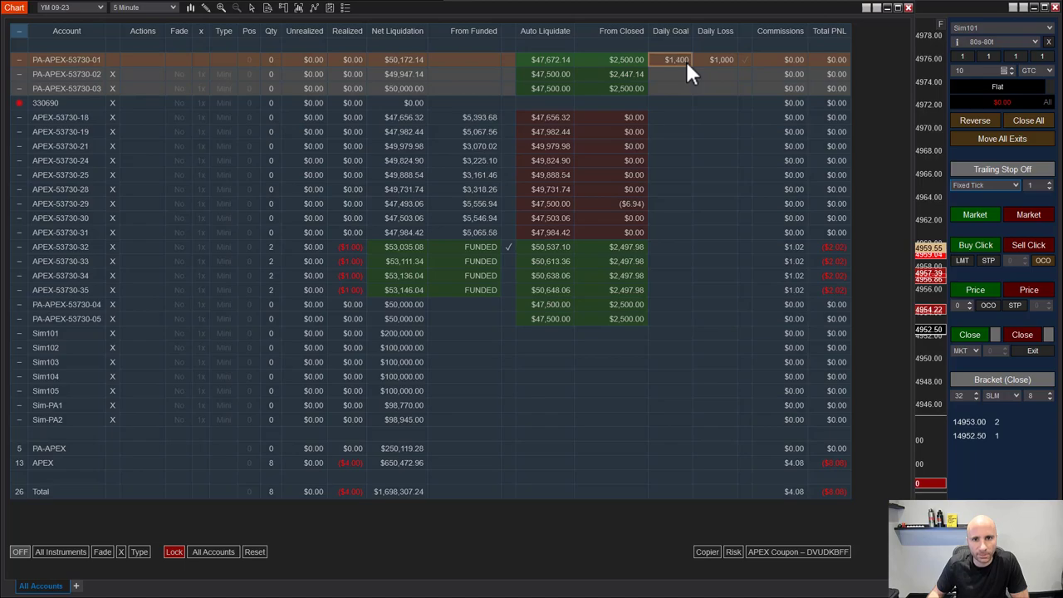
{"action": "scroll", "coordinate": [687, 64], "scroll_direction": "up", "scroll_amount": 1}
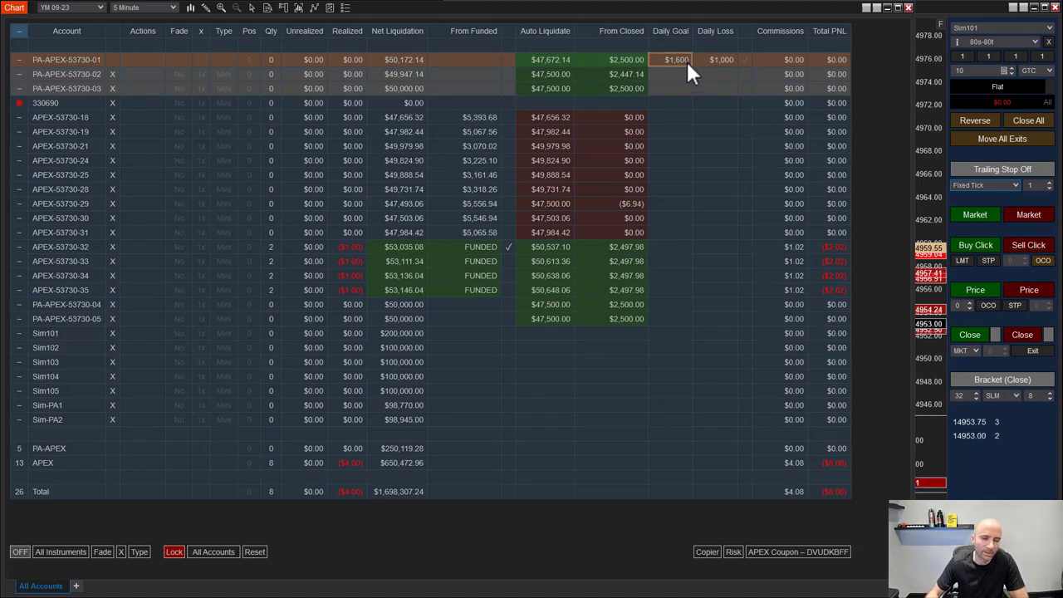
{"action": "left_click", "coordinate": [722, 60]}
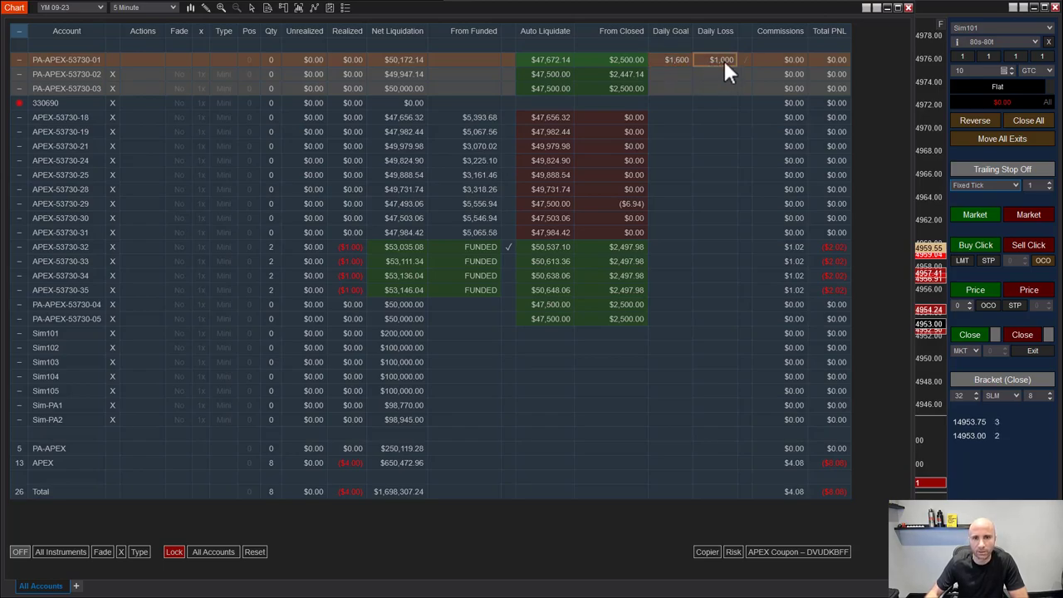
{"action": "type", "text": "800"}
- Commit the first PA account's $1,000 daily loss and enable its goal and loss limits
{"action": "left_click", "coordinate": [726, 85]}
{"action": "left_click", "coordinate": [723, 73]}
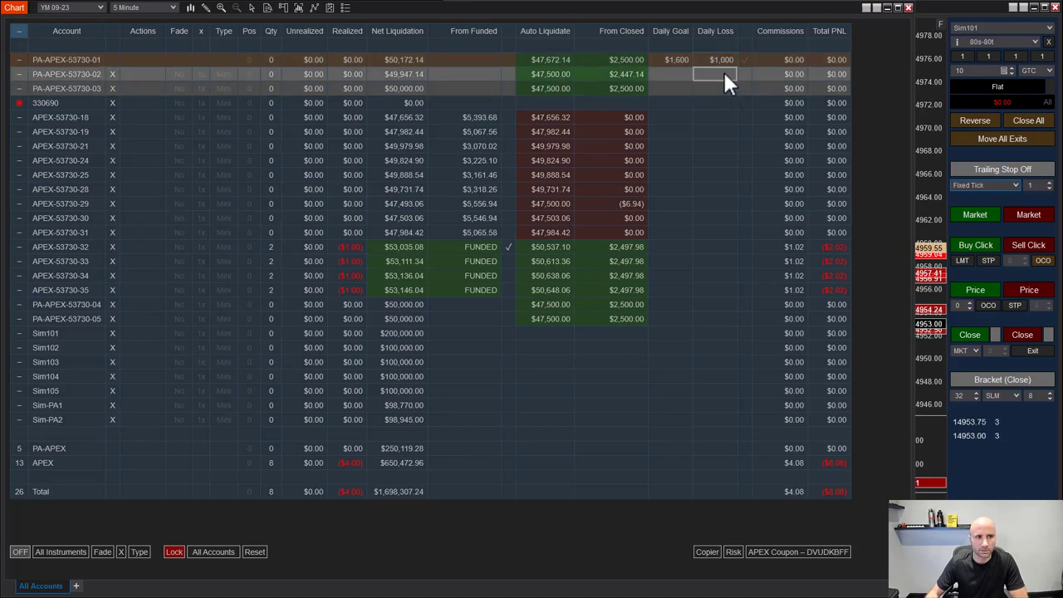
{"action": "left_click", "coordinate": [721, 85]}
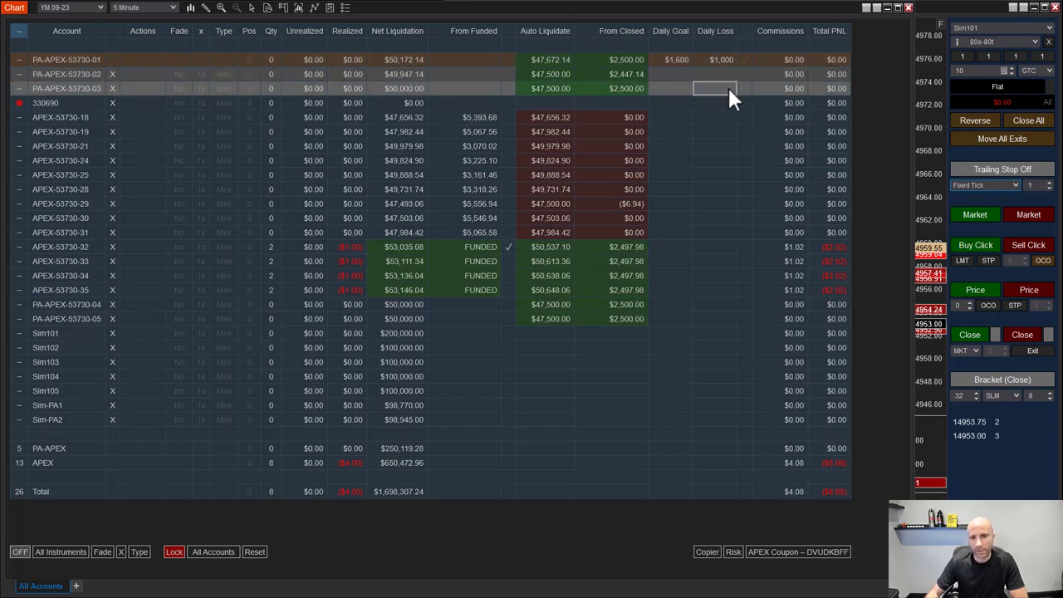
{"action": "left_click", "coordinate": [726, 76]}
{"action": "left_click", "coordinate": [653, 73]}
{"action": "left_click", "coordinate": [700, 73]}
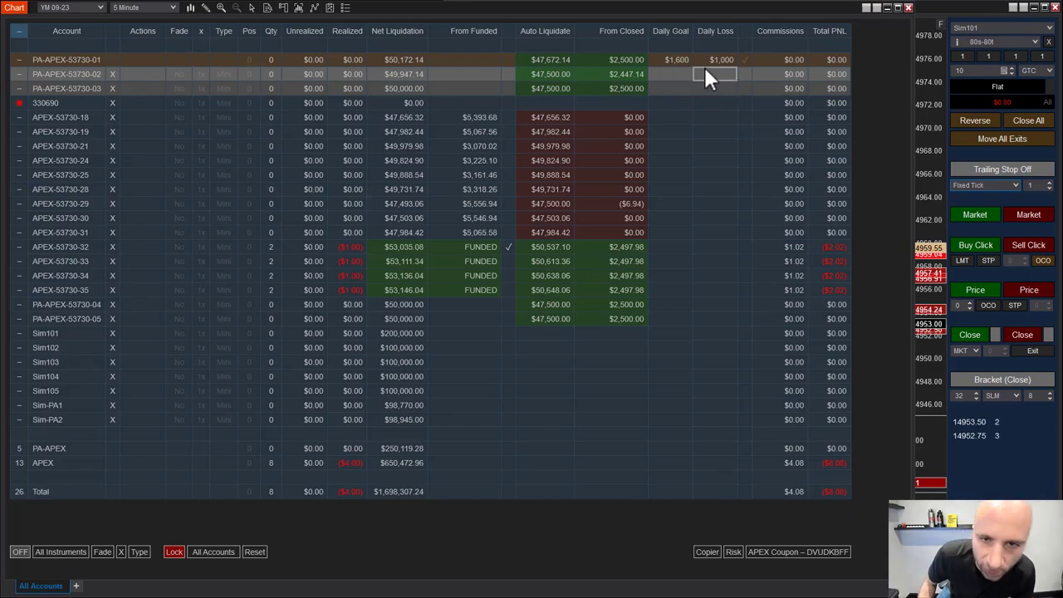
{"action": "left_click", "coordinate": [704, 62]}
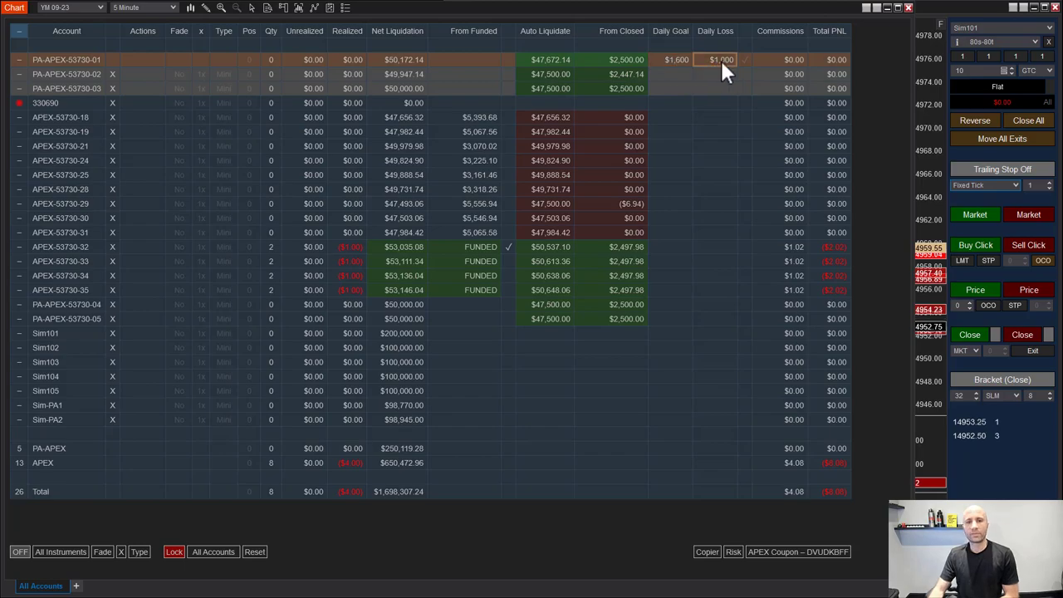
{"action": "left_click", "coordinate": [744, 64]}
{"action": "left_click", "coordinate": [746, 61]}
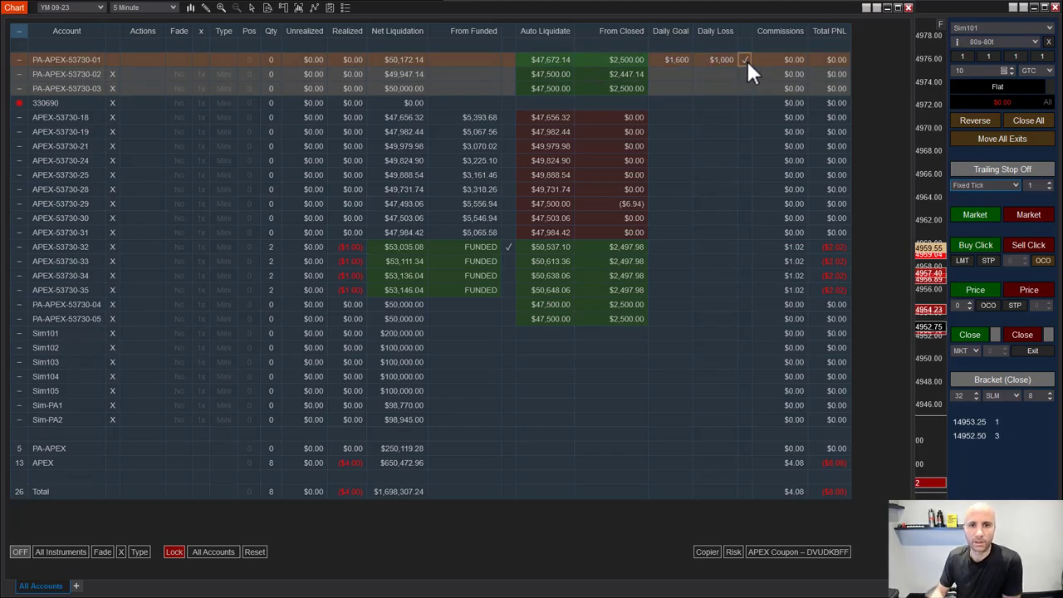
- Confirm the first account's $1,000 daily loss and check the other accounts' daily loss cells
{"action": "left_click", "coordinate": [702, 63]}
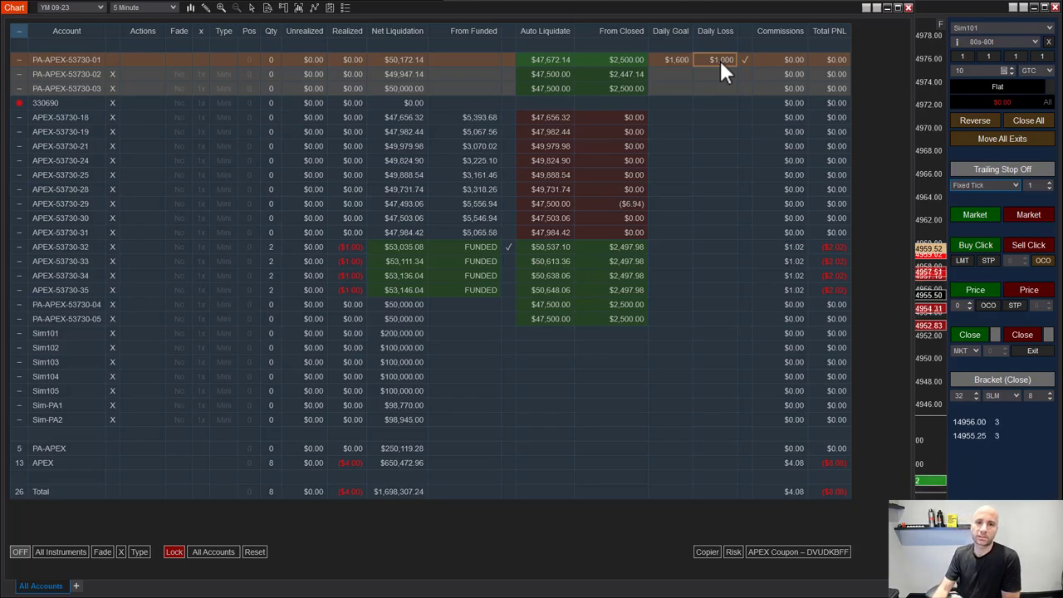
{"action": "key", "text": "Return"}
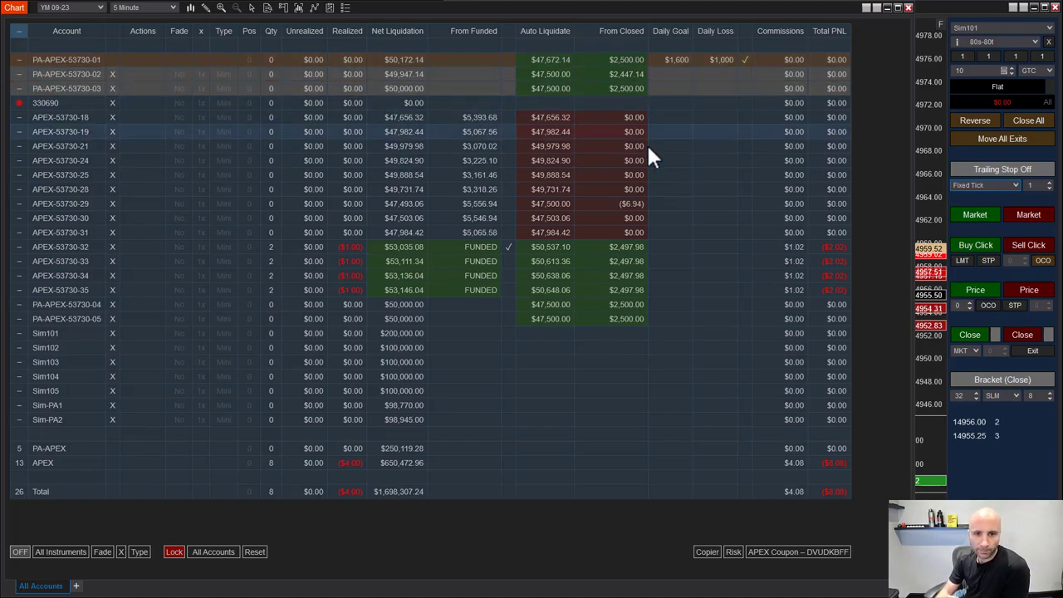
{"action": "left_click", "coordinate": [688, 129]}
{"action": "left_click", "coordinate": [688, 76]}
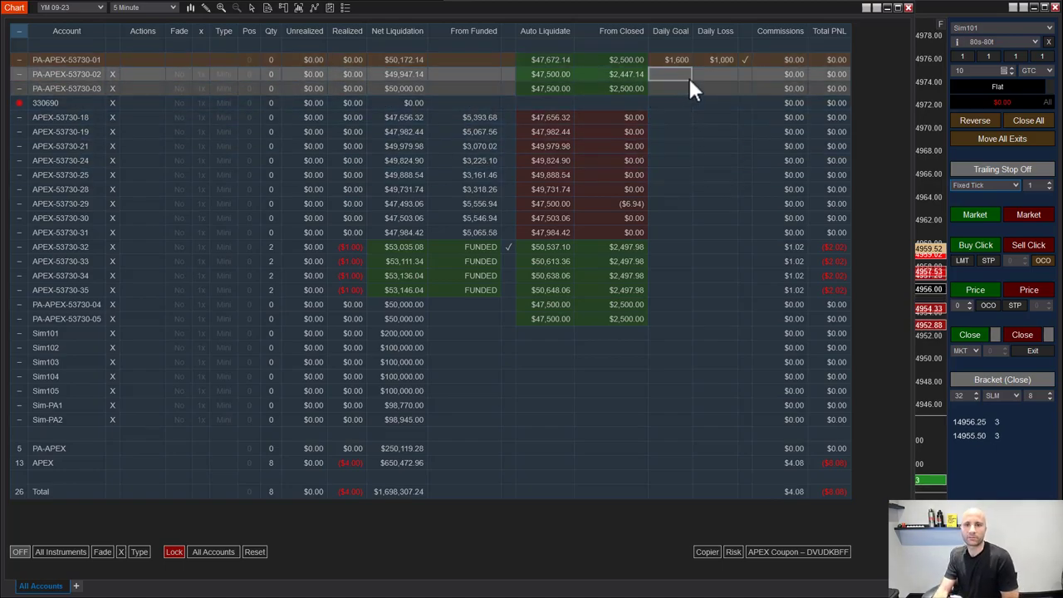
{"action": "left_click", "coordinate": [726, 75]}
{"action": "left_click", "coordinate": [720, 88]}
{"action": "left_click", "coordinate": [715, 73]}
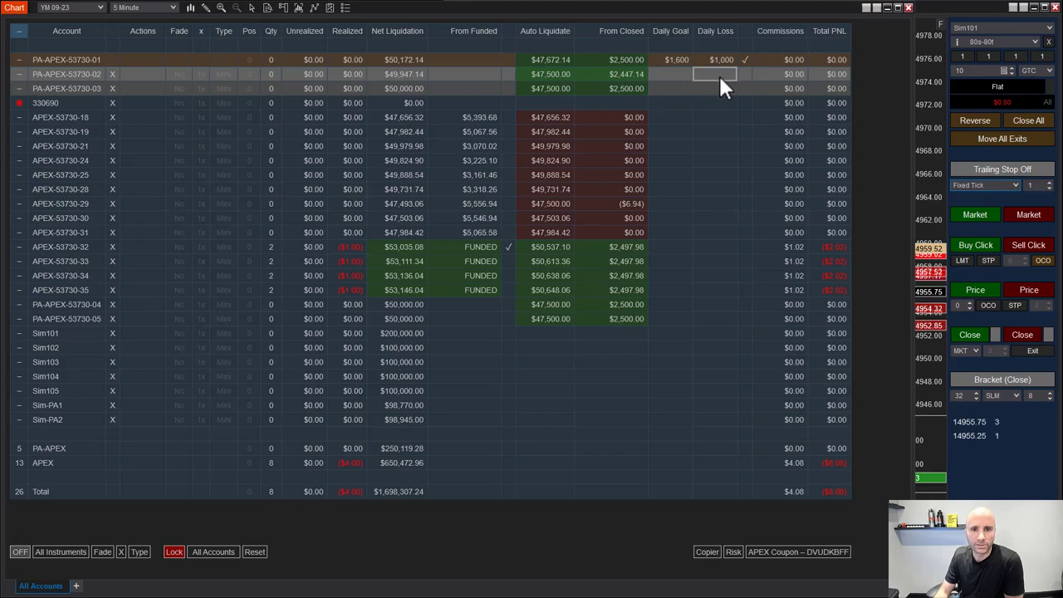
{"action": "left_click", "coordinate": [680, 59]}
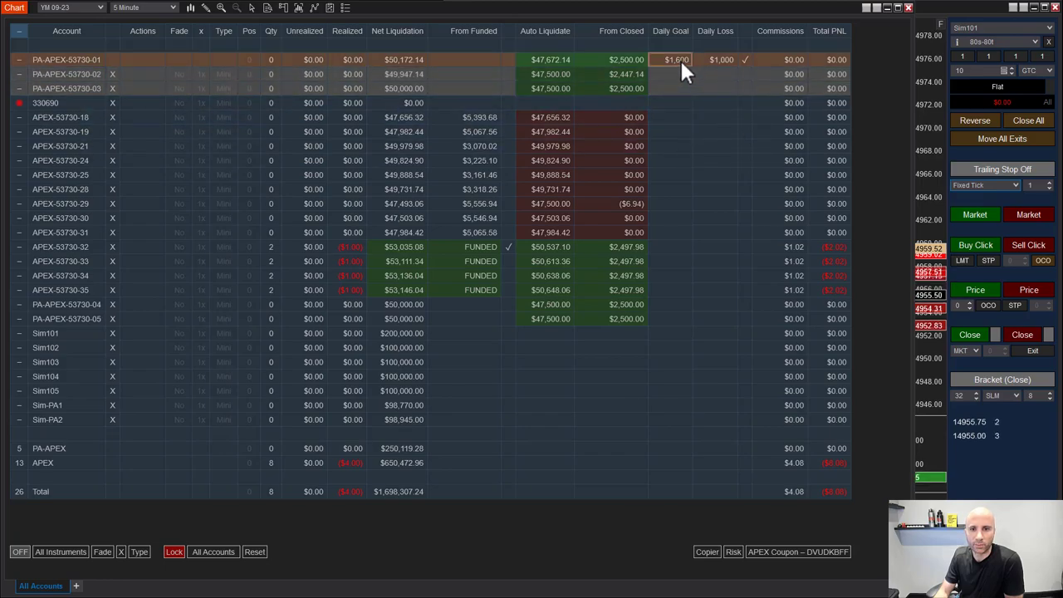
{"action": "left_click", "coordinate": [695, 60]}
{"action": "left_click", "coordinate": [705, 59]}
{"action": "left_click", "coordinate": [704, 86]}
{"action": "left_click", "coordinate": [695, 60]}
- Review the second and third accounts' goal and loss cells, confirming the first account's $1,600 daily goal
{"action": "left_click", "coordinate": [687, 88]}
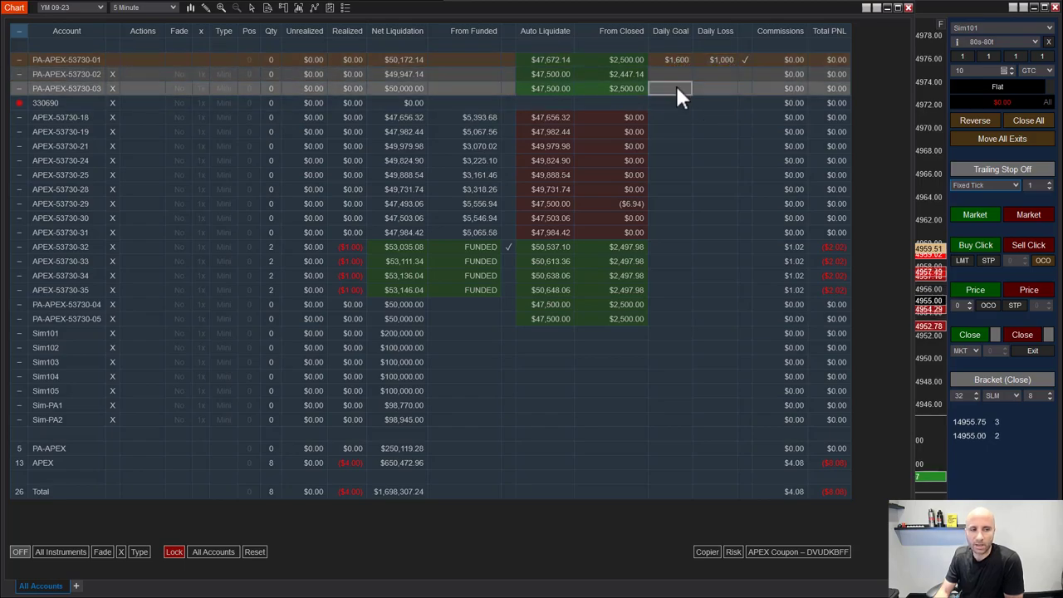
{"action": "left_click", "coordinate": [683, 75]}
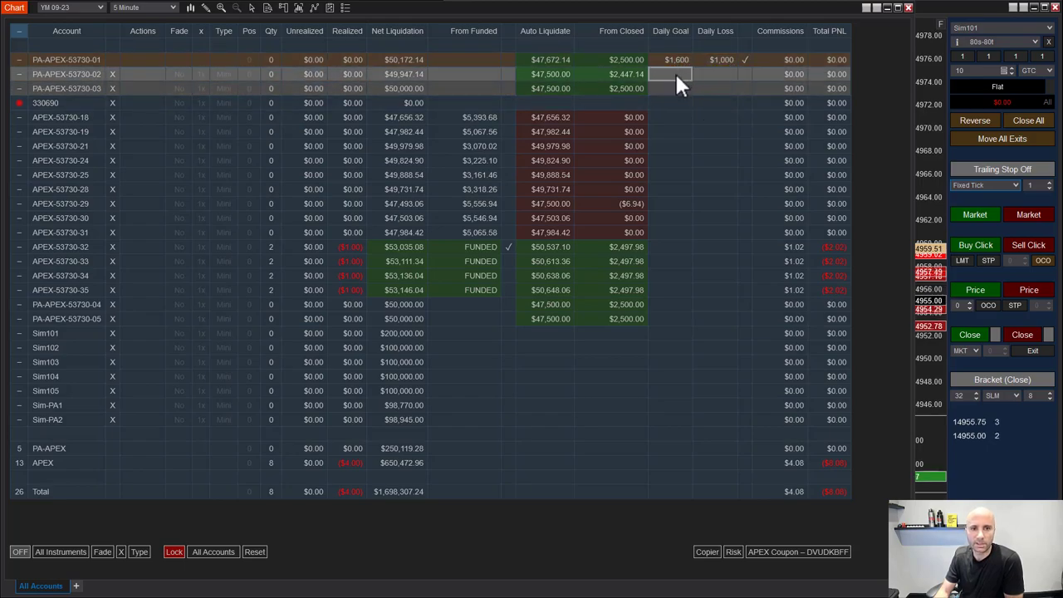
{"action": "left_click", "coordinate": [717, 78]}
{"action": "left_click", "coordinate": [679, 74]}
{"action": "left_click", "coordinate": [707, 87]}
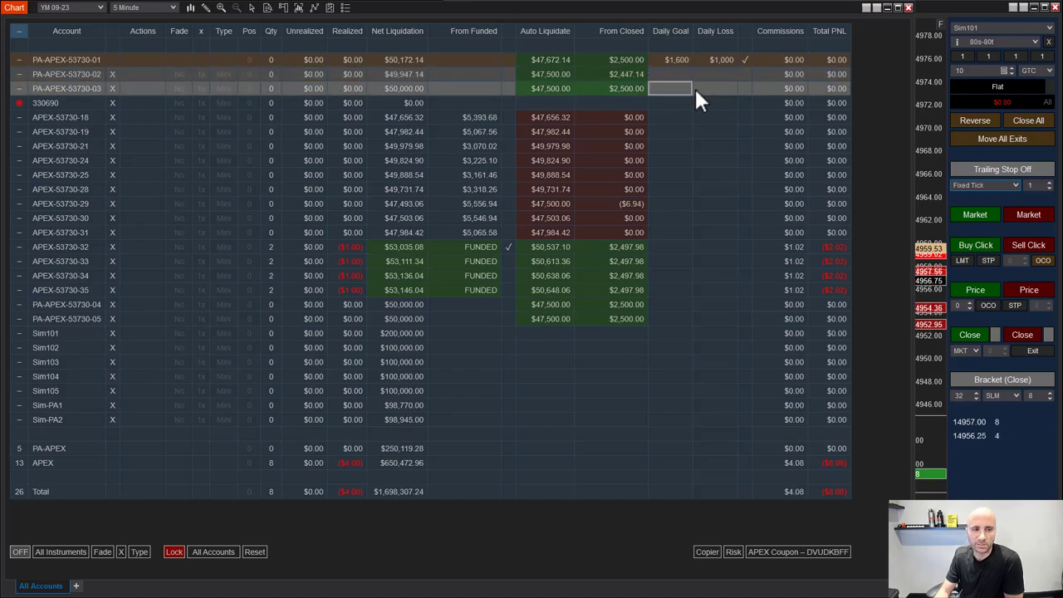
{"action": "left_click", "coordinate": [718, 88]}
{"action": "left_click", "coordinate": [681, 74]}
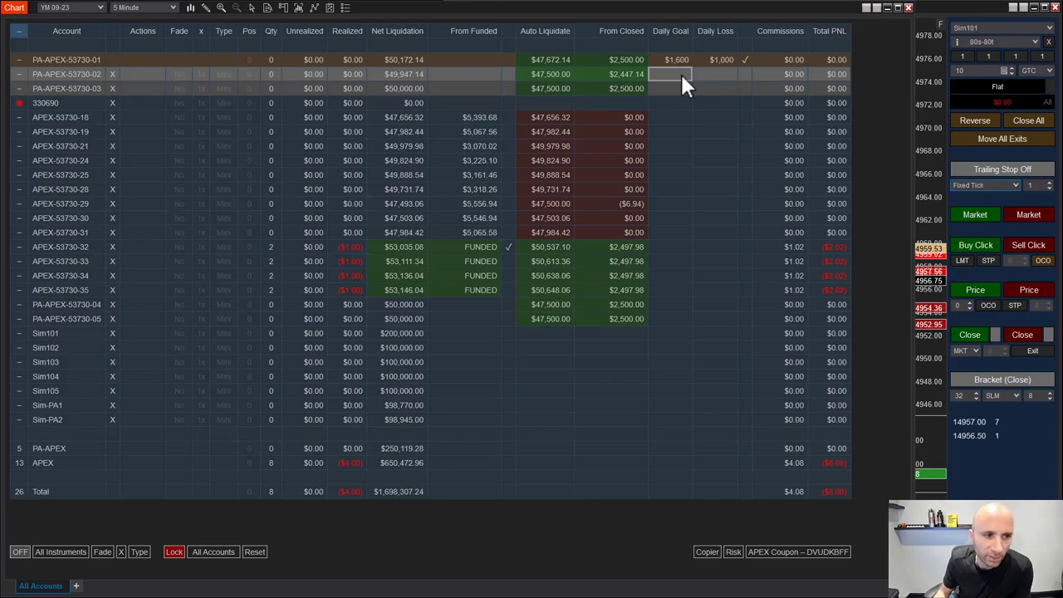
{"action": "left_click", "coordinate": [676, 84]}
{"action": "left_click", "coordinate": [776, 63]}
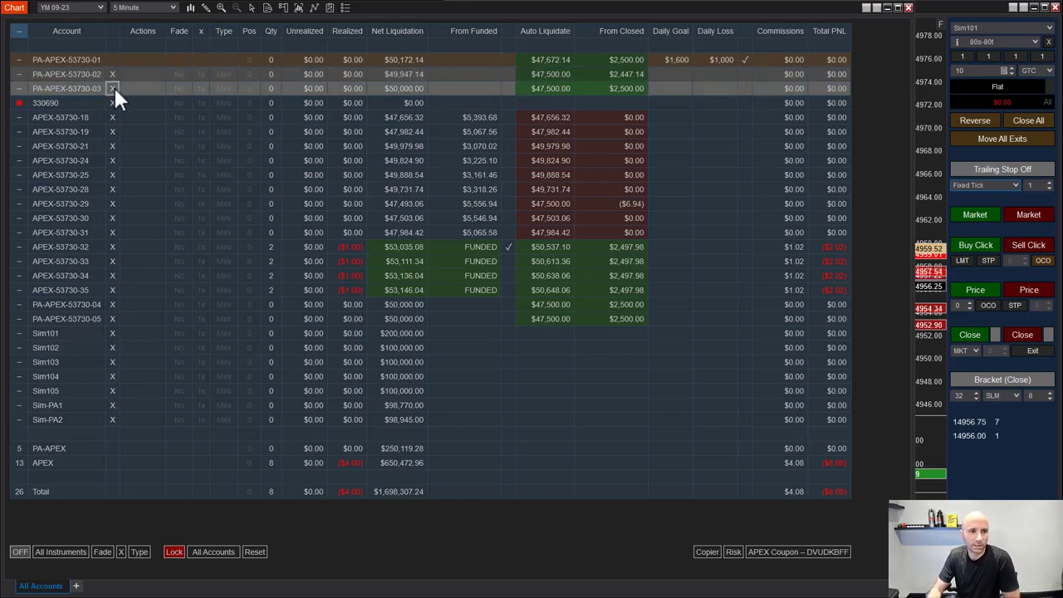
{"action": "left_click", "coordinate": [701, 77]}
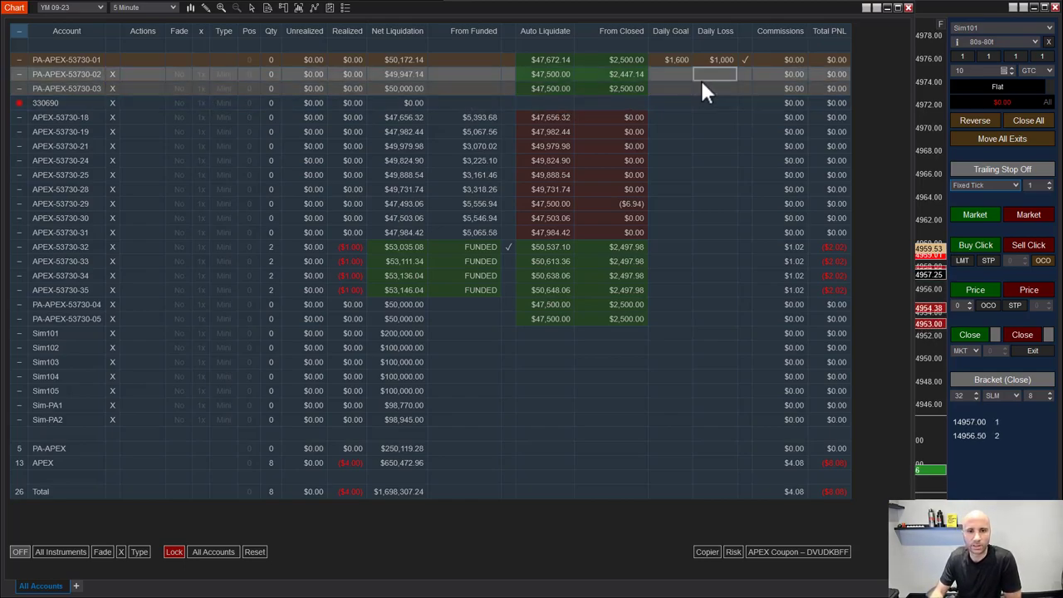
{"action": "left_click", "coordinate": [711, 83]}
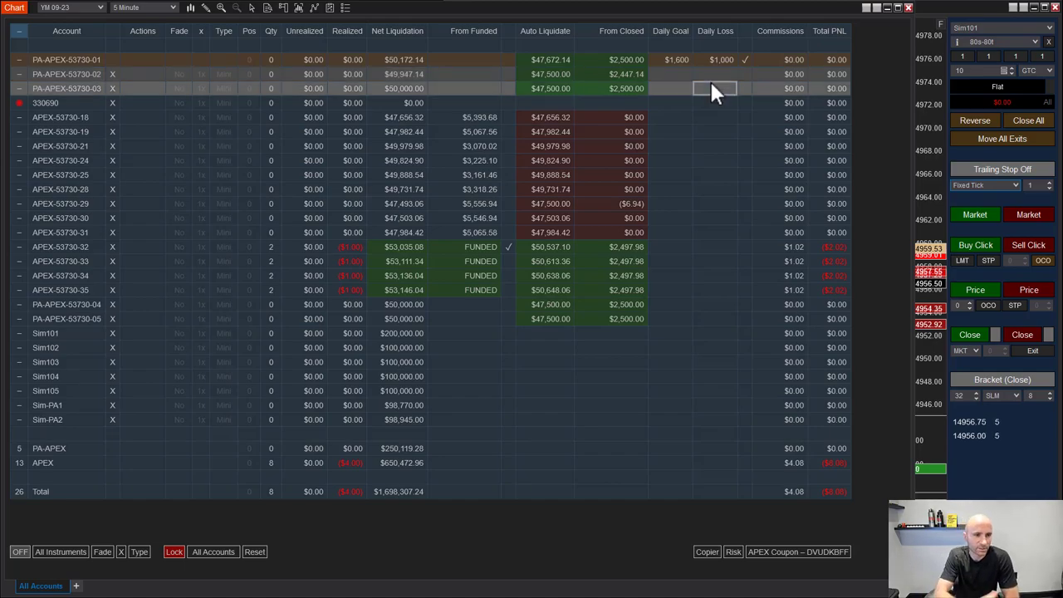
{"action": "key", "text": "Up"}
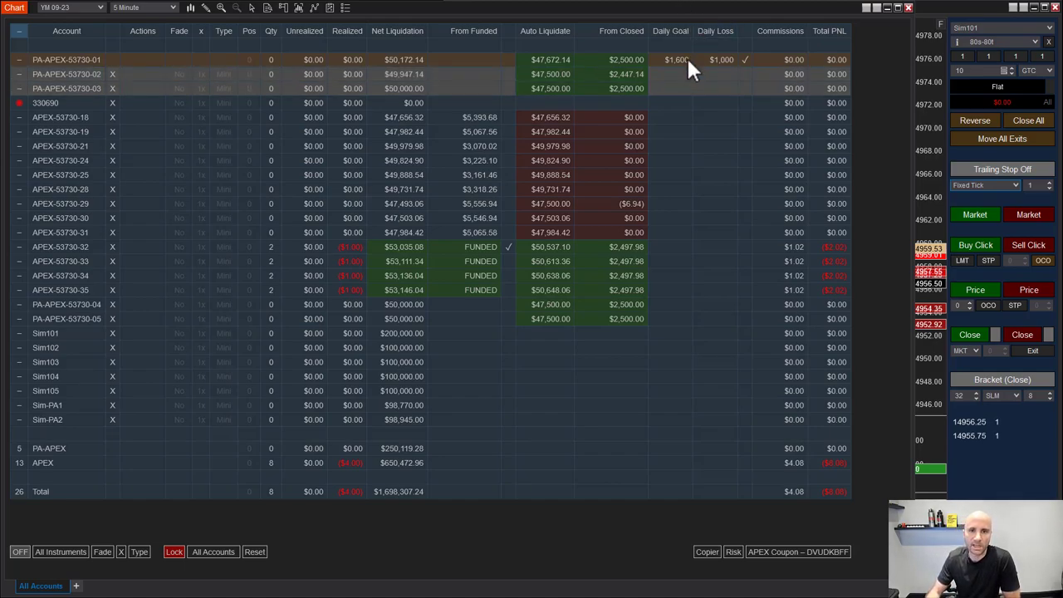
{"action": "left_click", "coordinate": [747, 64]}
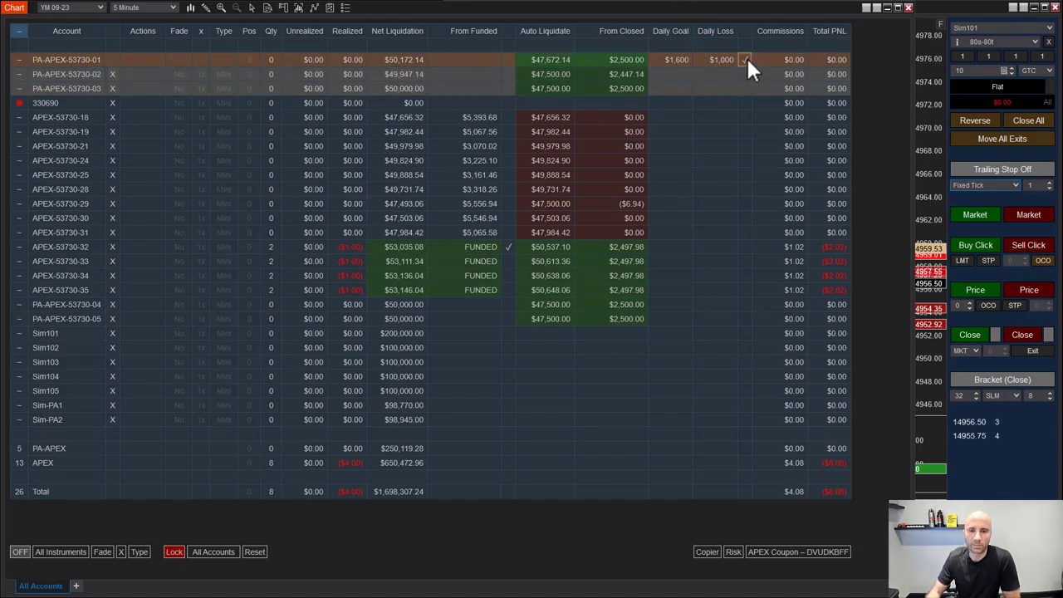
{"action": "left_click", "coordinate": [691, 280]}
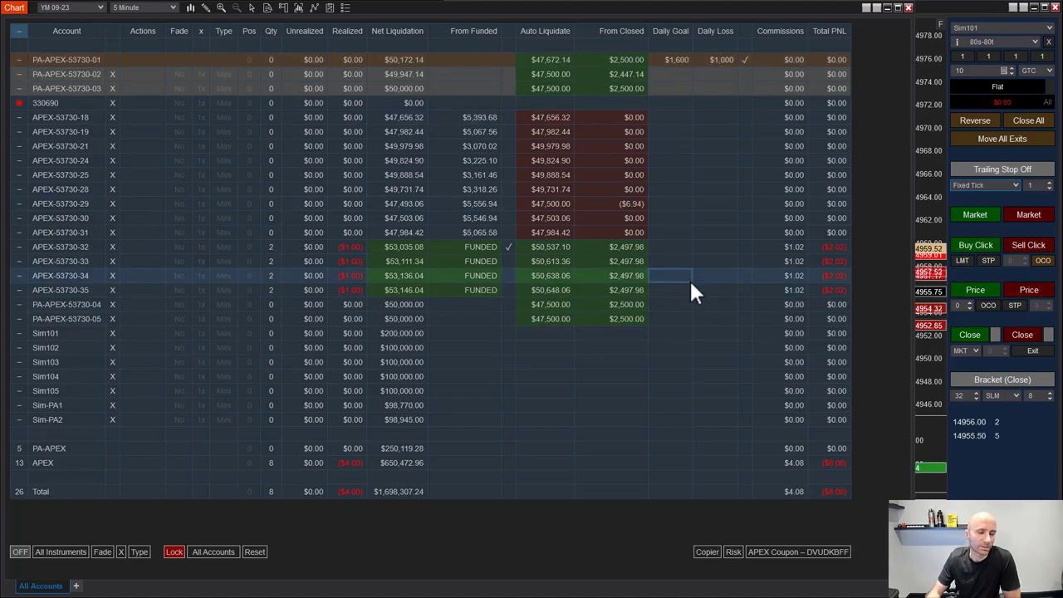
- Set daily goal and daily loss for the fourth and fifth PA accounts and enable their limits
{"action": "left_click", "coordinate": [671, 333]}
{"action": "left_click", "coordinate": [681, 305]}
{"action": "scroll", "coordinate": [681, 305], "scroll_direction": "up", "scroll_amount": 4}
{"action": "left_click", "coordinate": [715, 305]}
{"action": "scroll", "coordinate": [725, 306], "scroll_direction": "up", "scroll_amount": 3}
{"action": "scroll", "coordinate": [725, 306], "scroll_direction": "up", "scroll_amount": 5}
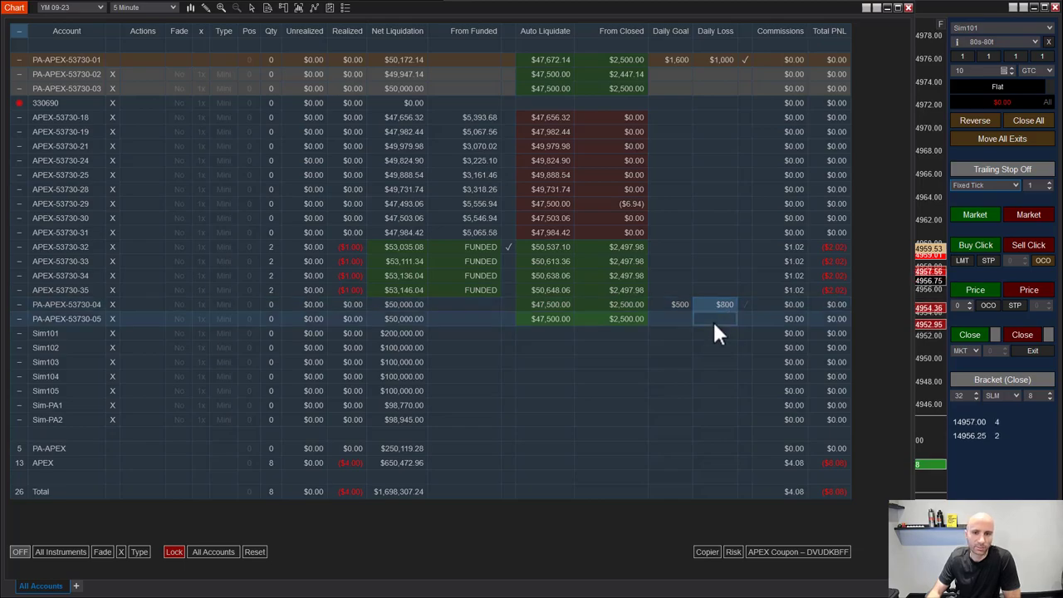
{"action": "left_click", "coordinate": [680, 319]}
{"action": "scroll", "coordinate": [682, 323], "scroll_direction": "up", "scroll_amount": 4}
{"action": "left_click", "coordinate": [713, 321]}
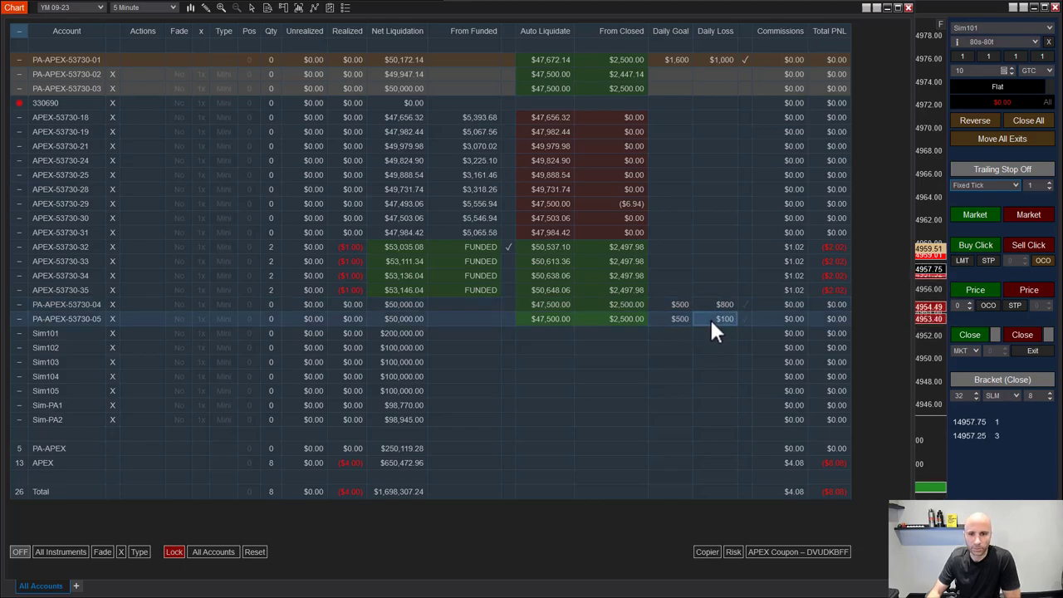
{"action": "scroll", "coordinate": [711, 322], "scroll_direction": "up", "scroll_amount": 1}
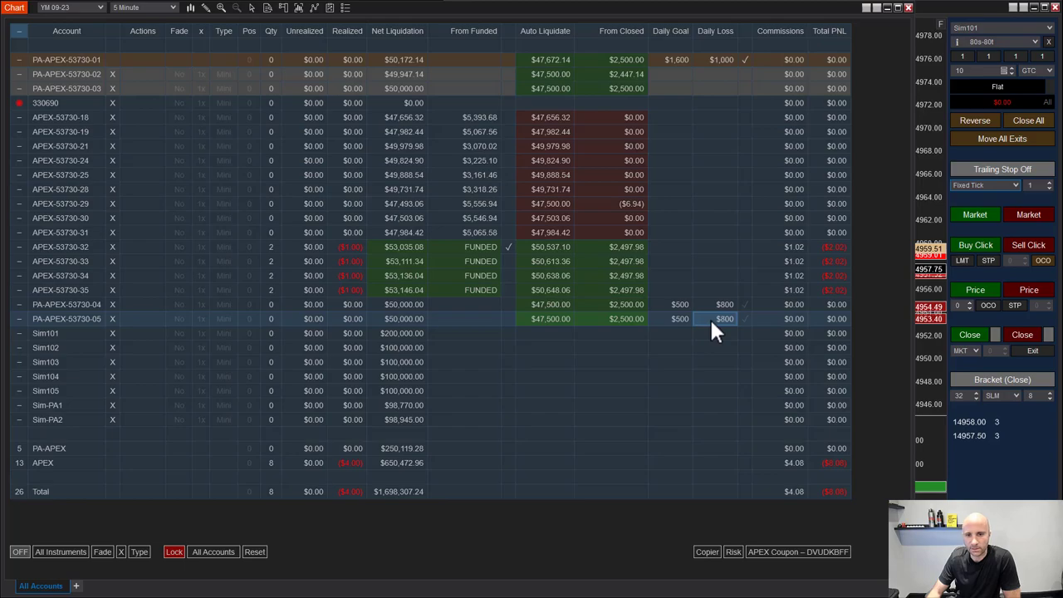
{"action": "scroll", "coordinate": [713, 322], "scroll_direction": "up", "scroll_amount": 1}
{"action": "scroll", "coordinate": [710, 318], "scroll_direction": "down", "scroll_amount": 6}
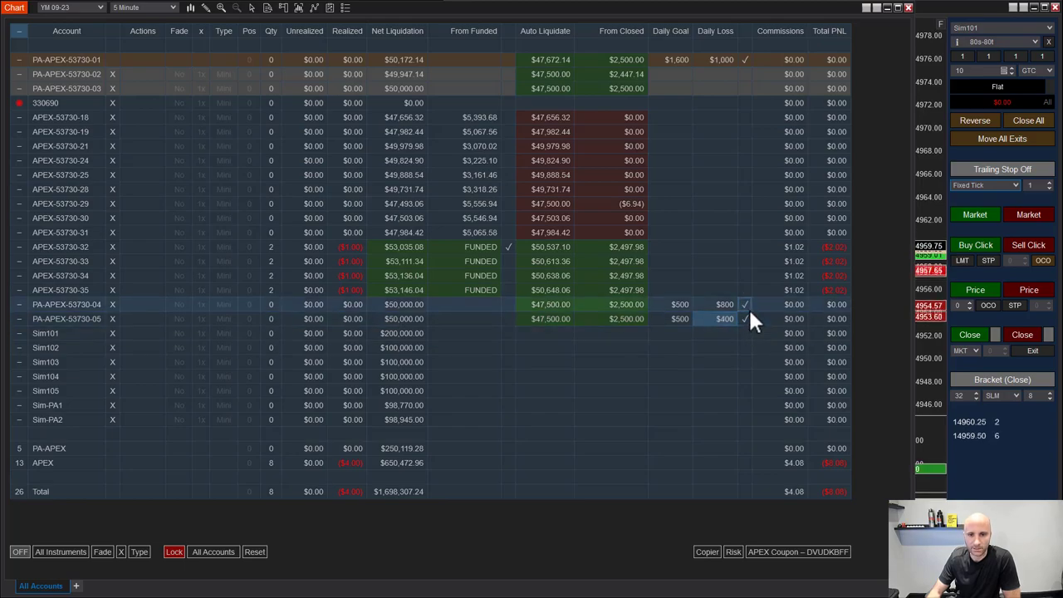
{"action": "left_click", "coordinate": [748, 308]}
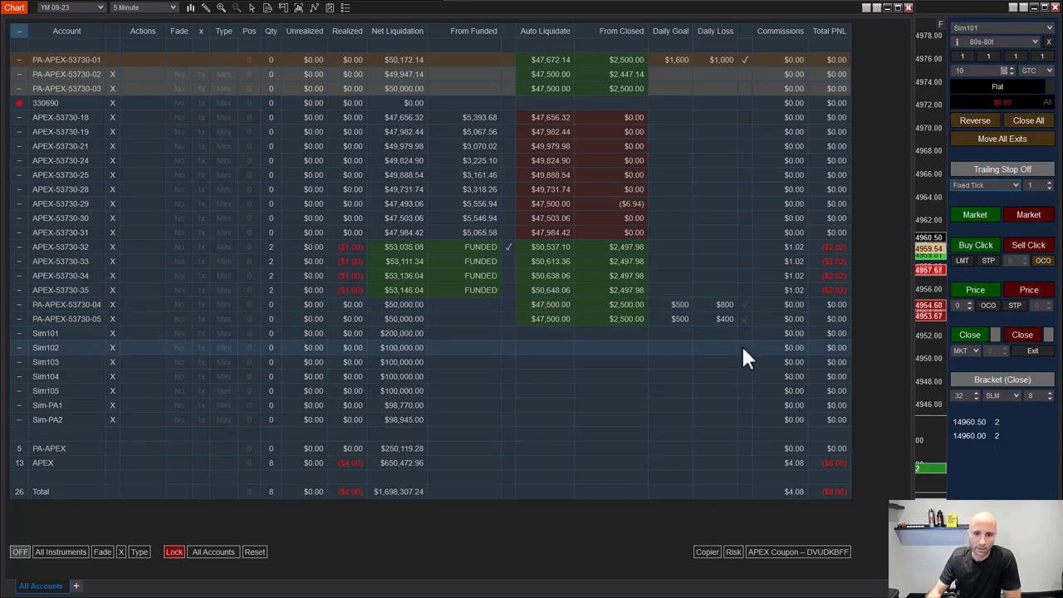
{"action": "left_click", "coordinate": [726, 329]}
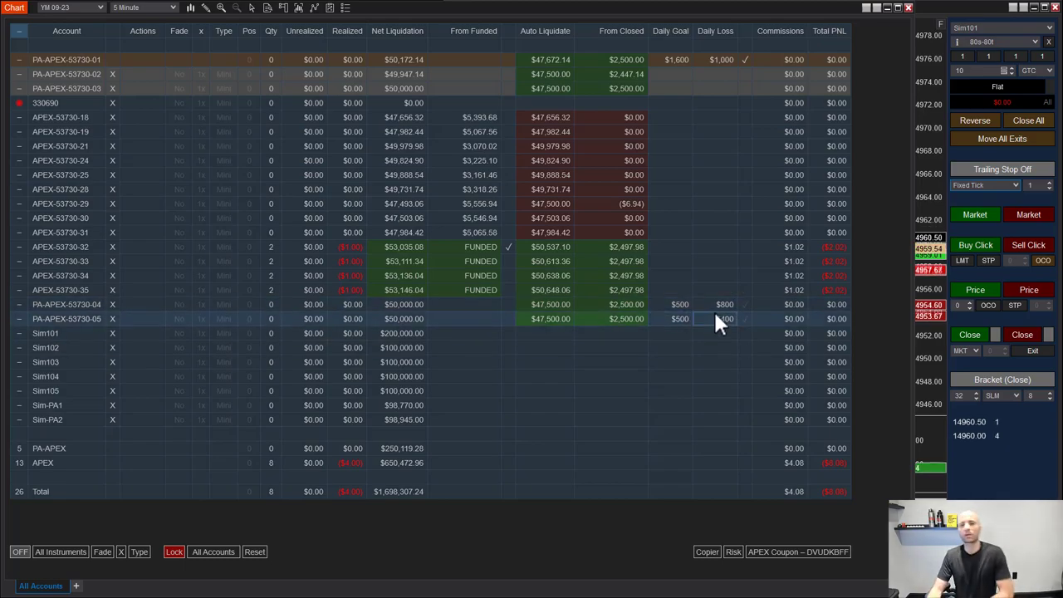
- Point out PA-APEX-53730-01's $1,000 Daily Loss and PA-APEX-53730-04's $800 loss and $500 goal
{"action": "left_click", "coordinate": [708, 59]}
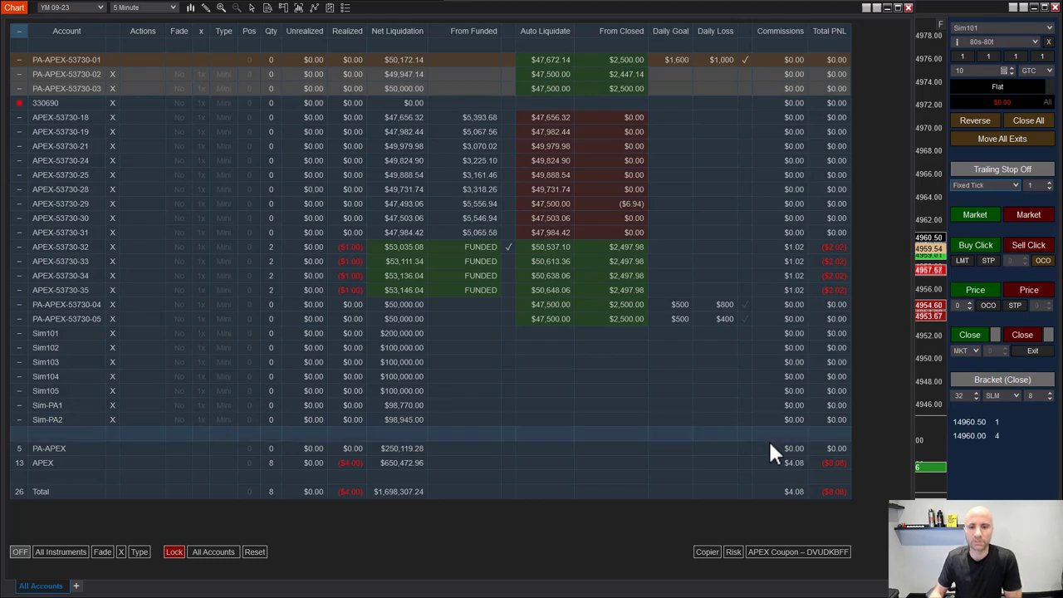
{"action": "left_click", "coordinate": [712, 305]}
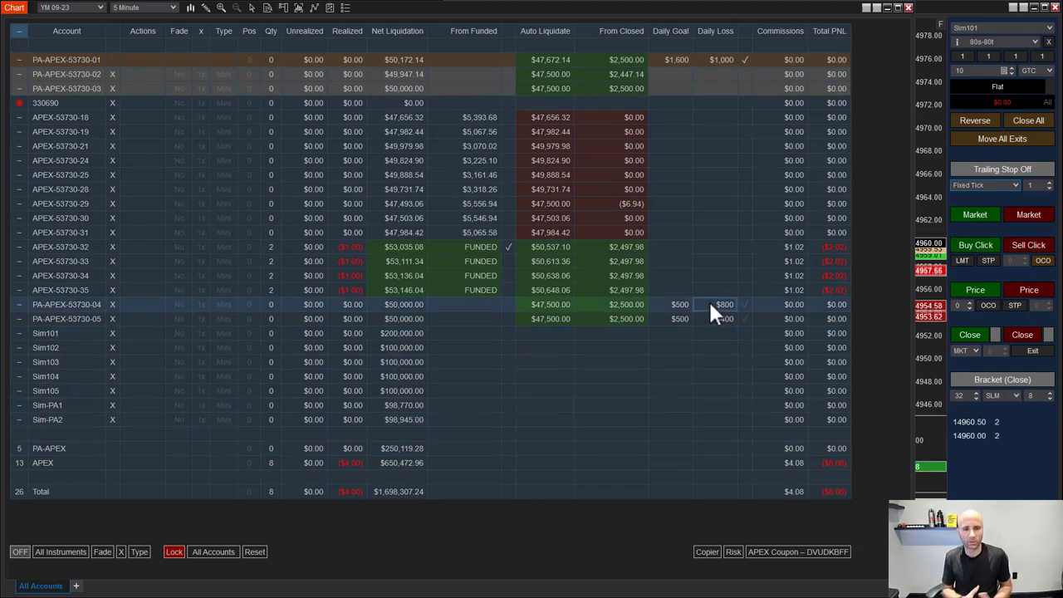
{"action": "left_click", "coordinate": [689, 301]}
{"action": "left_click", "coordinate": [671, 218]}
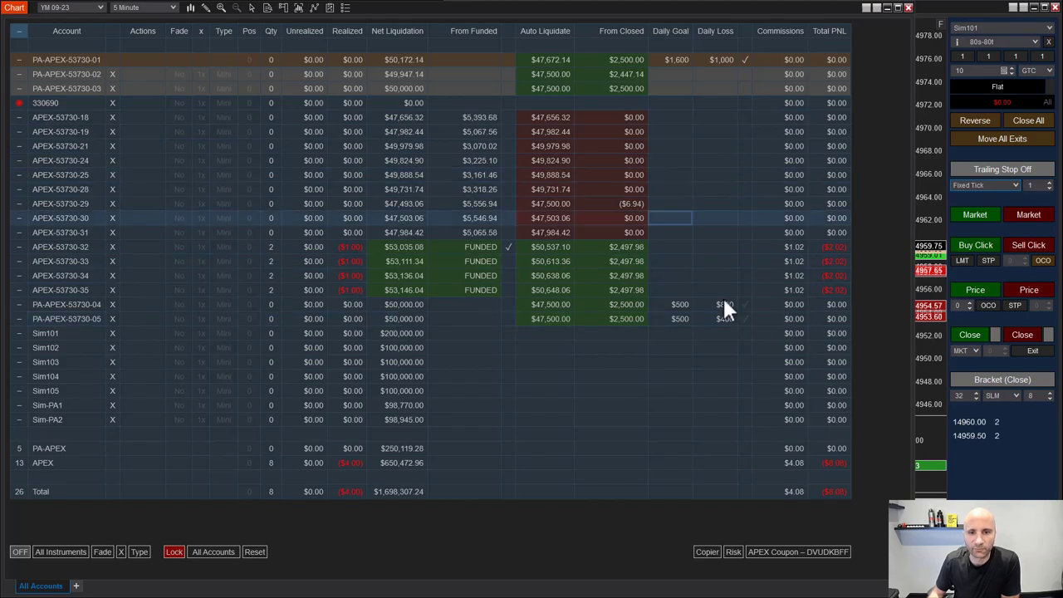
- Tick the Daily Loss enable box for PA-APEX-53730-01 and open the grid properties with Ctrl+T
{"action": "left_click", "coordinate": [722, 75]}
{"action": "left_click", "coordinate": [739, 61]}
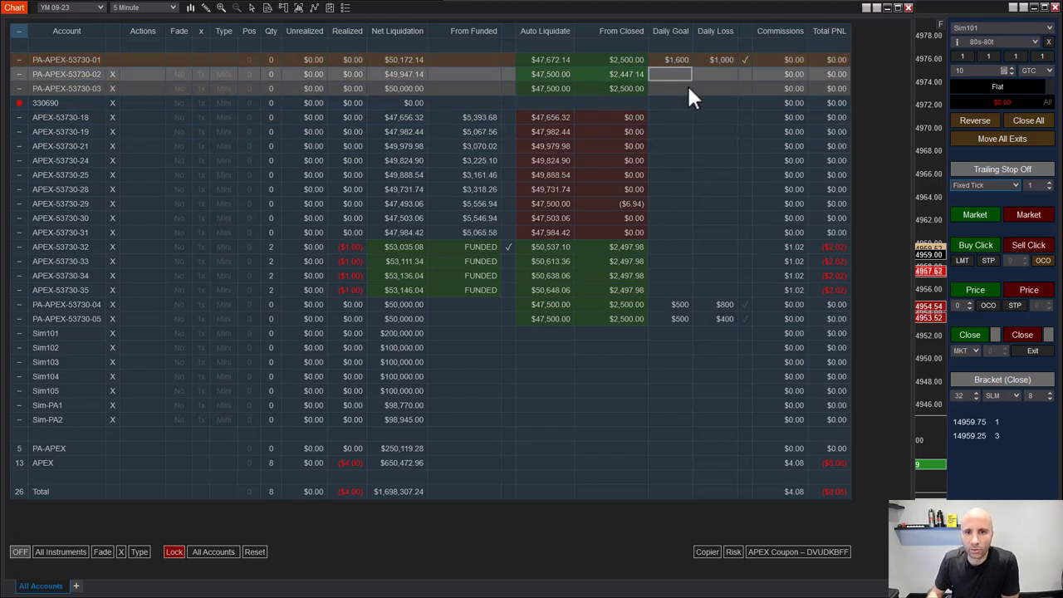
{"action": "left_click", "coordinate": [747, 60]}
{"action": "left_click", "coordinate": [686, 63]}
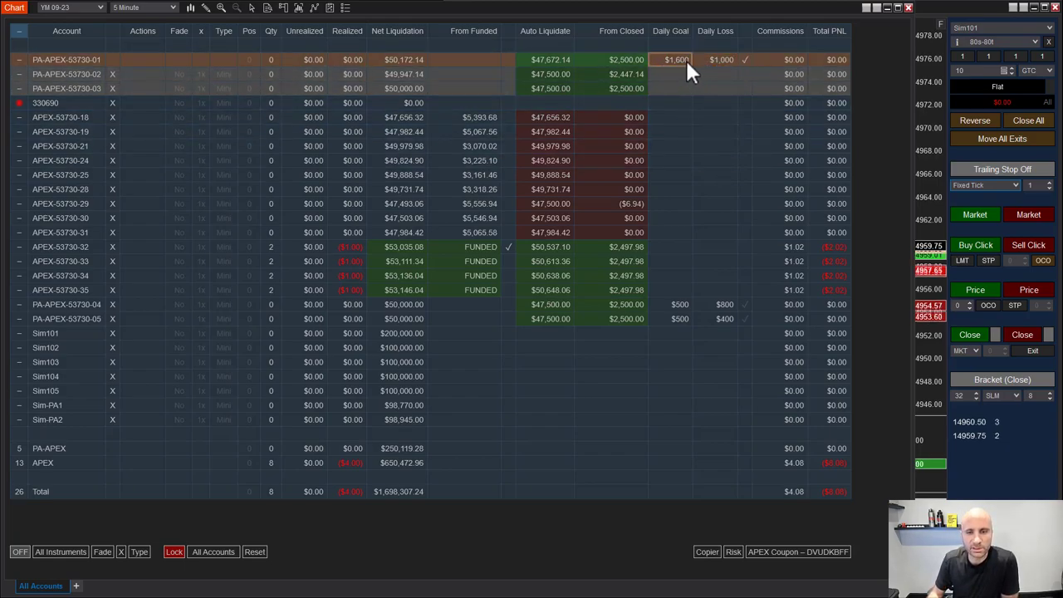
{"action": "left_click", "coordinate": [744, 60]}
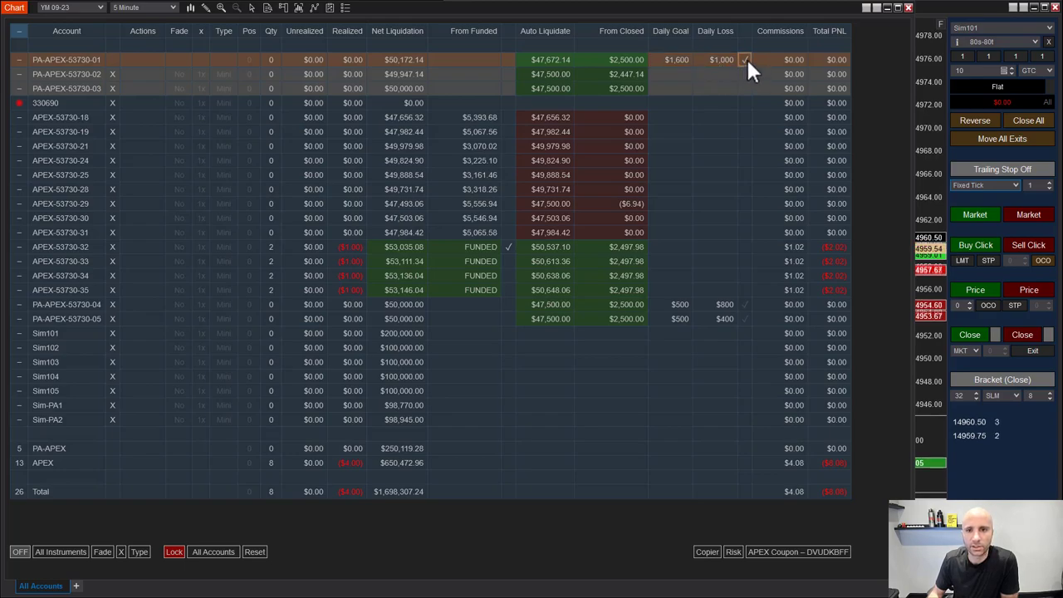
{"action": "left_click", "coordinate": [747, 61]}
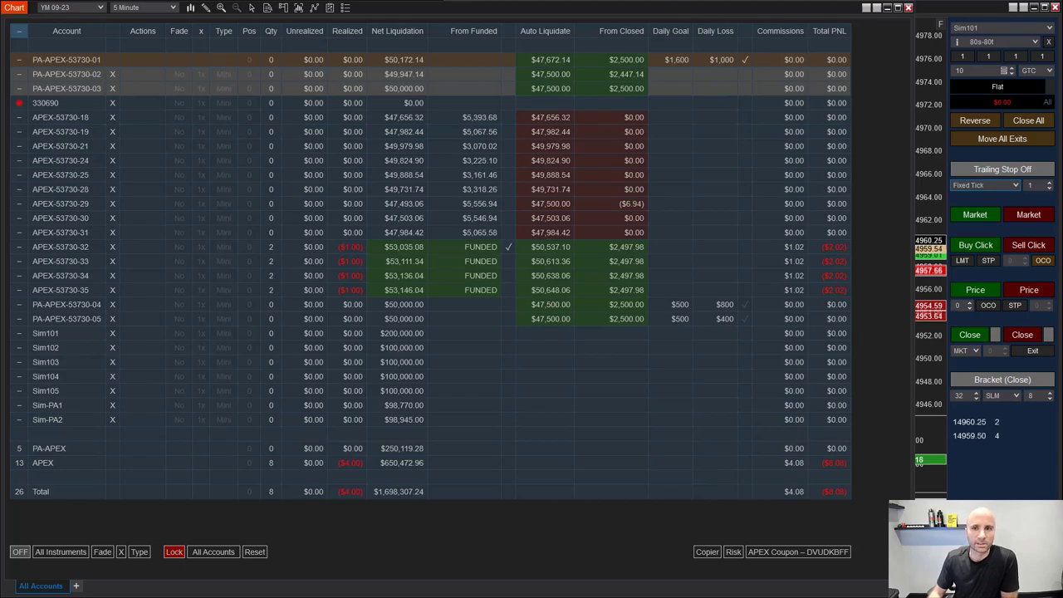
{"action": "key", "text": "ctrl+t"}
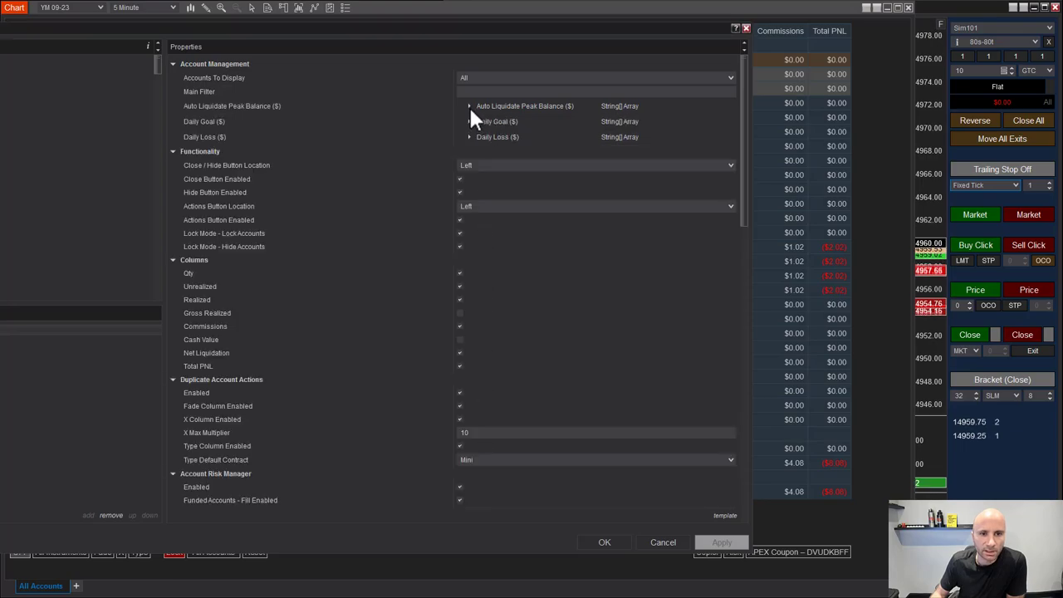
- Expand the Auto Liquidate Peak Balance ($) array to list each account's stored peak balance
{"action": "left_click", "coordinate": [469, 105]}
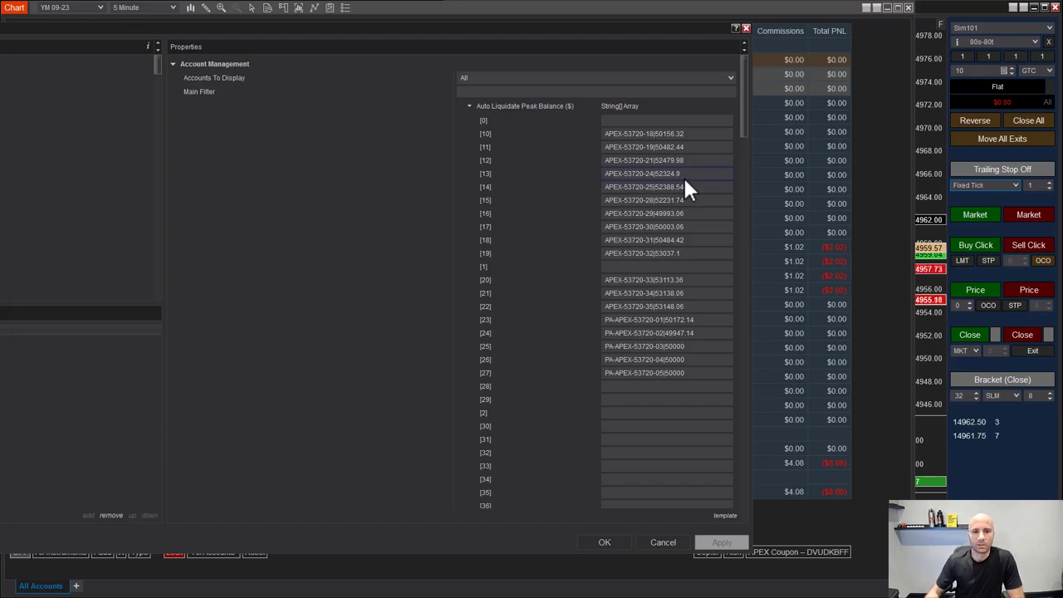
- Inspect the per-account Daily Goal and Daily Loss arrays, then check Lock Mode - Hide Accounts
{"action": "left_click", "coordinate": [469, 105]}
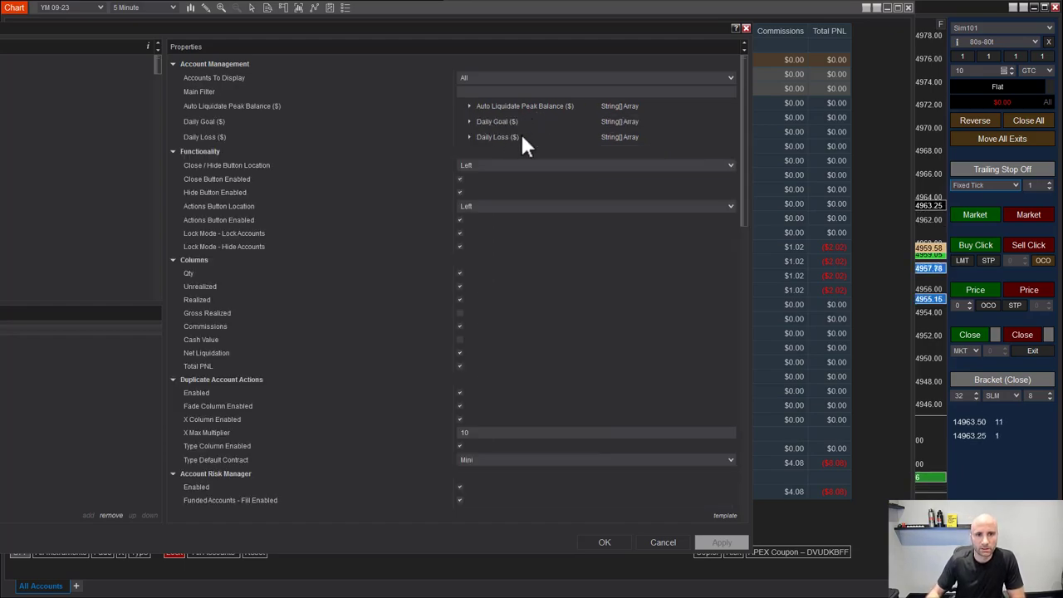
{"action": "left_click", "coordinate": [469, 122]}
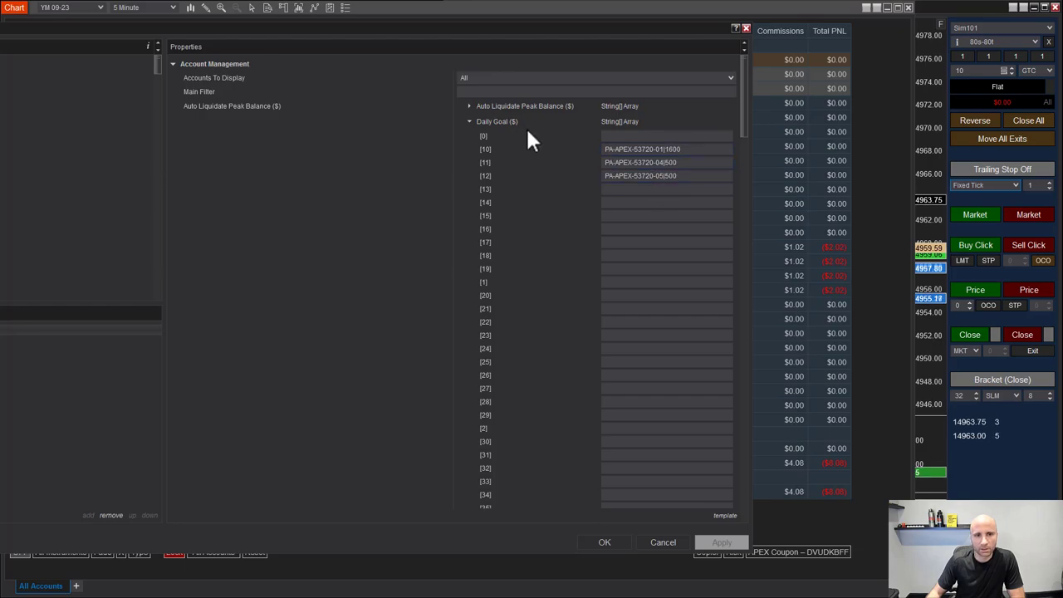
{"action": "left_click", "coordinate": [470, 123]}
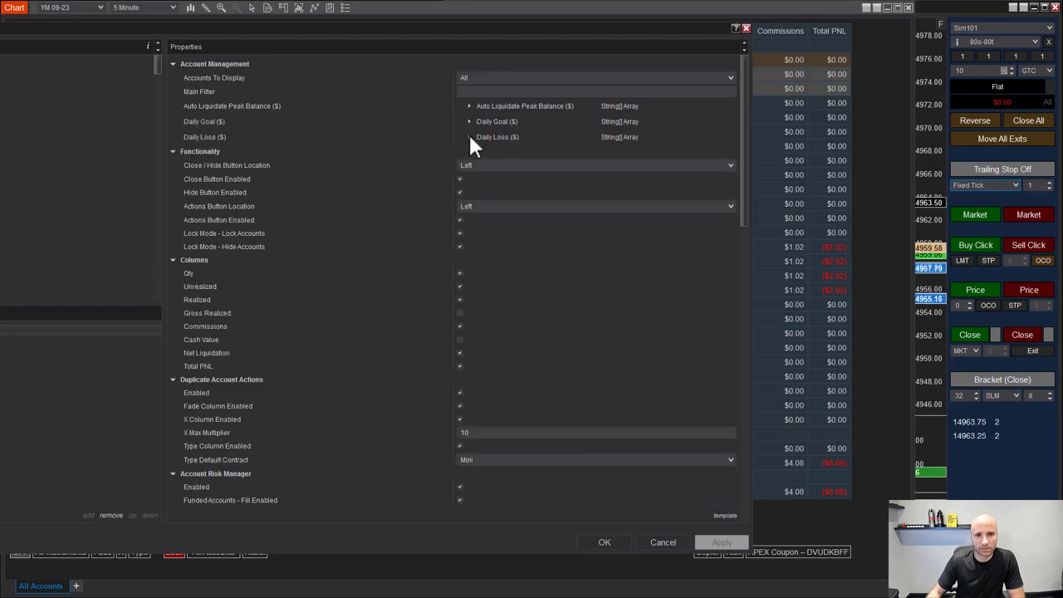
{"action": "left_click", "coordinate": [469, 138]}
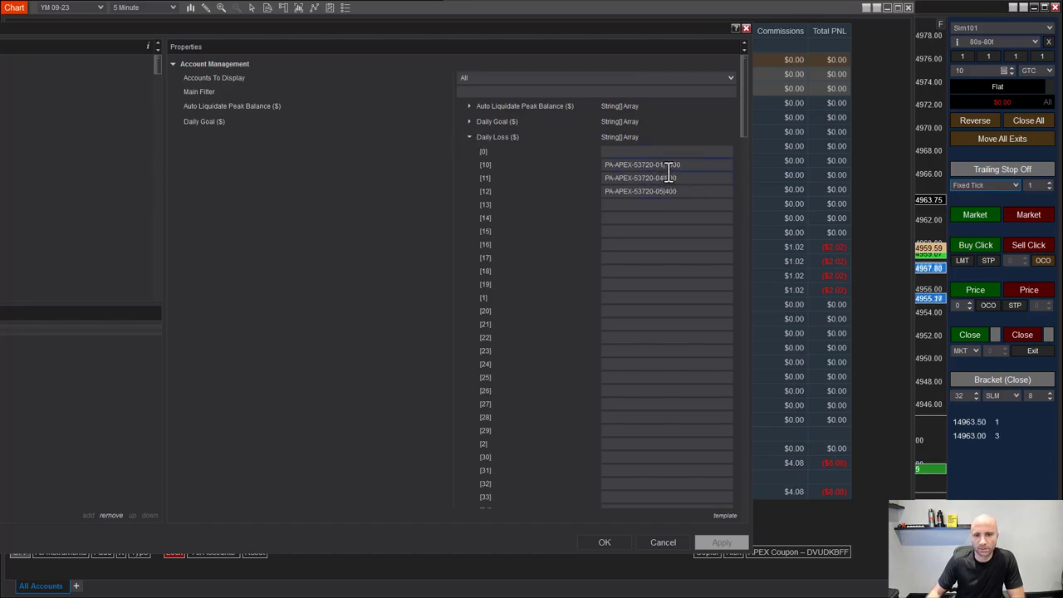
{"action": "left_click", "coordinate": [469, 137]}
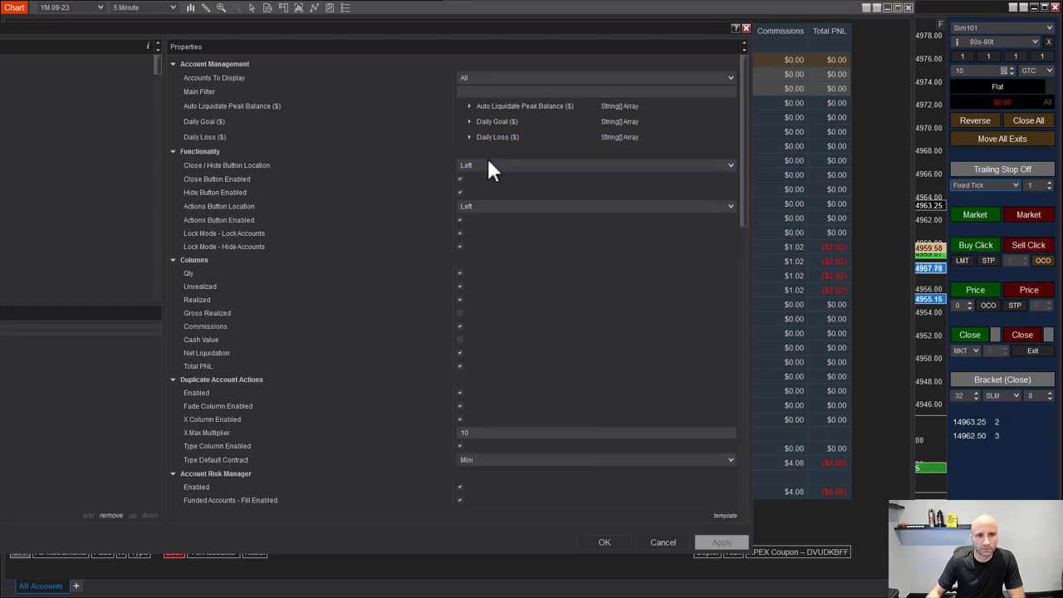
{"action": "left_click", "coordinate": [458, 246]}
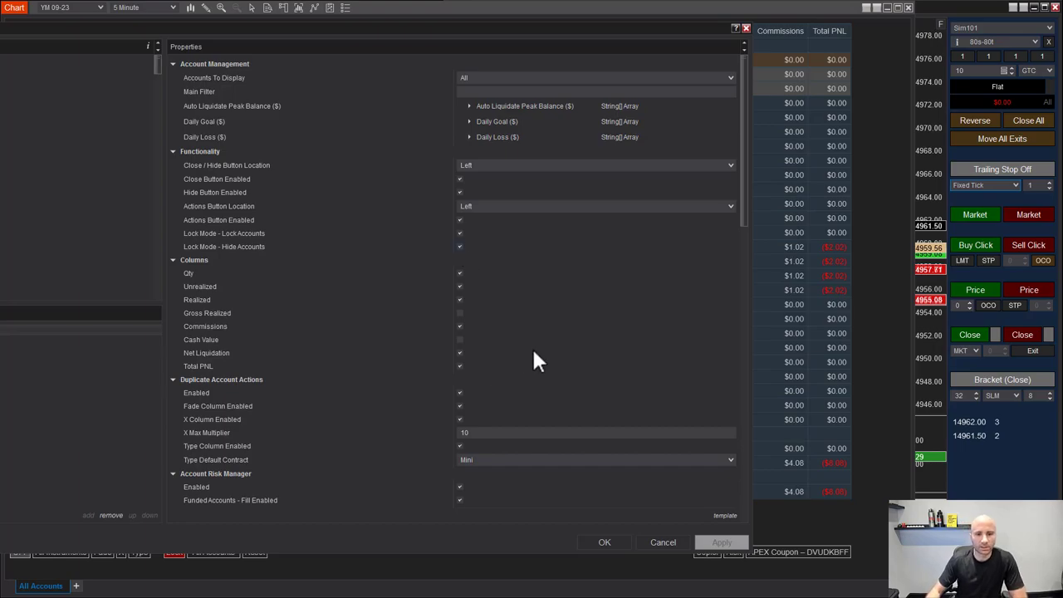
- Apply the properties, lock the grid to show only PA-APEX accounts, then unlock it
{"action": "left_click", "coordinate": [606, 541]}
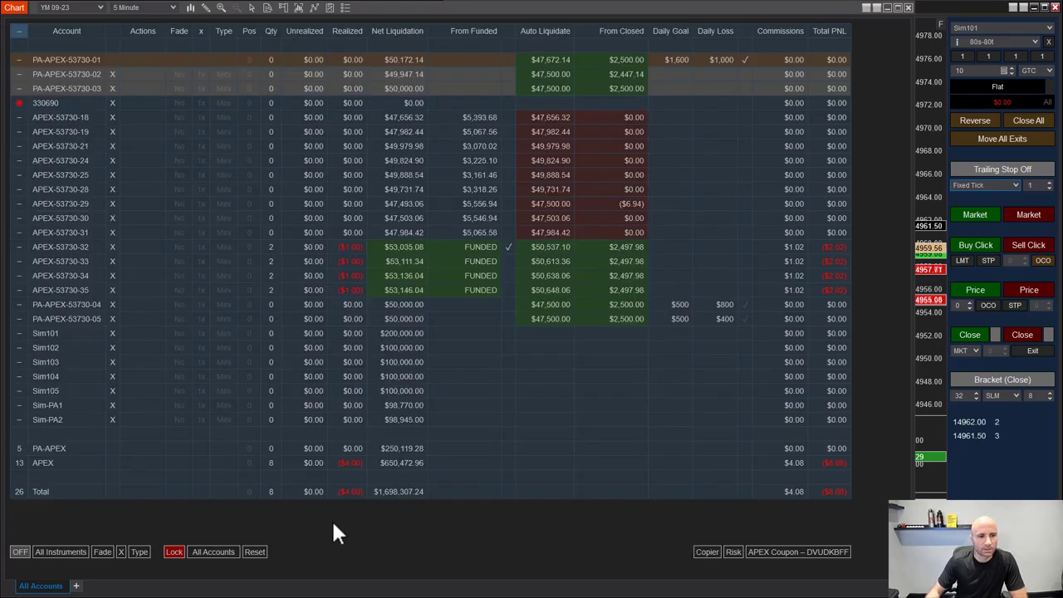
{"action": "left_click", "coordinate": [175, 553]}
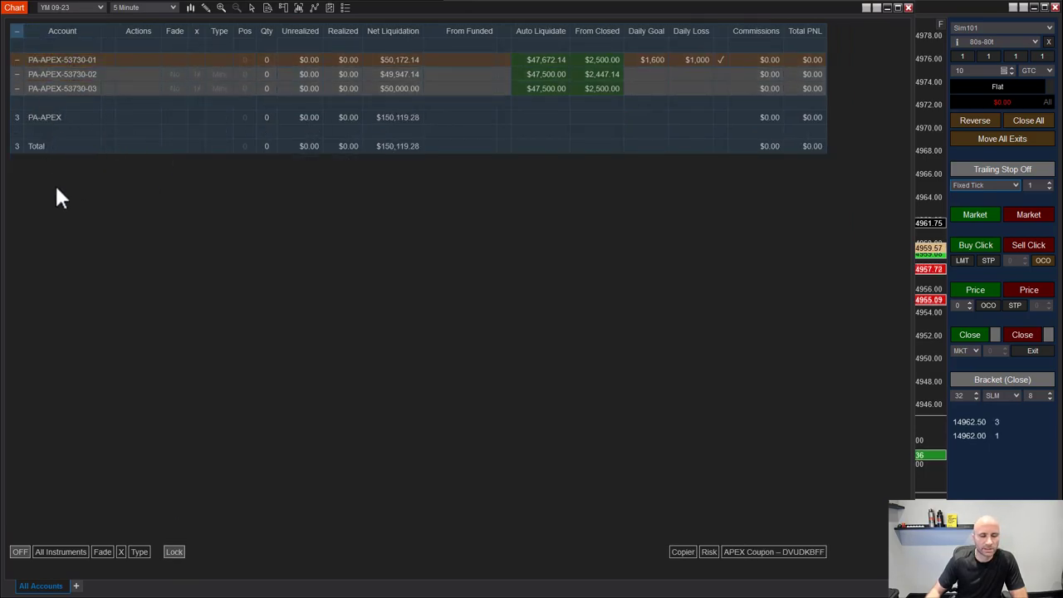
{"action": "left_click", "coordinate": [176, 552]}
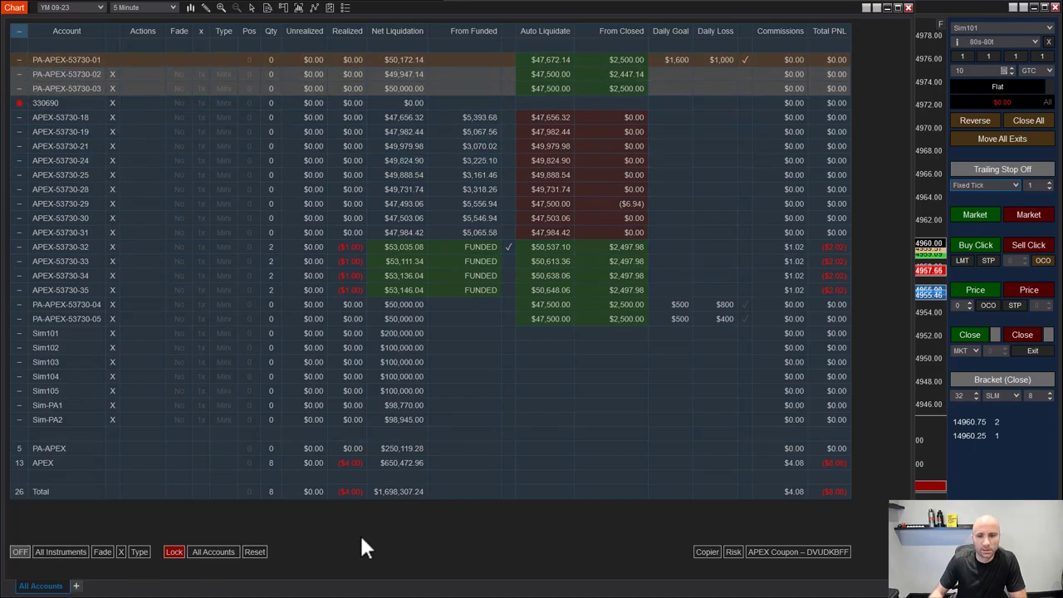
- Bring the NQ 1-minute chart window with its trading panel to the front
{"action": "left_click", "coordinate": [1007, 463]}
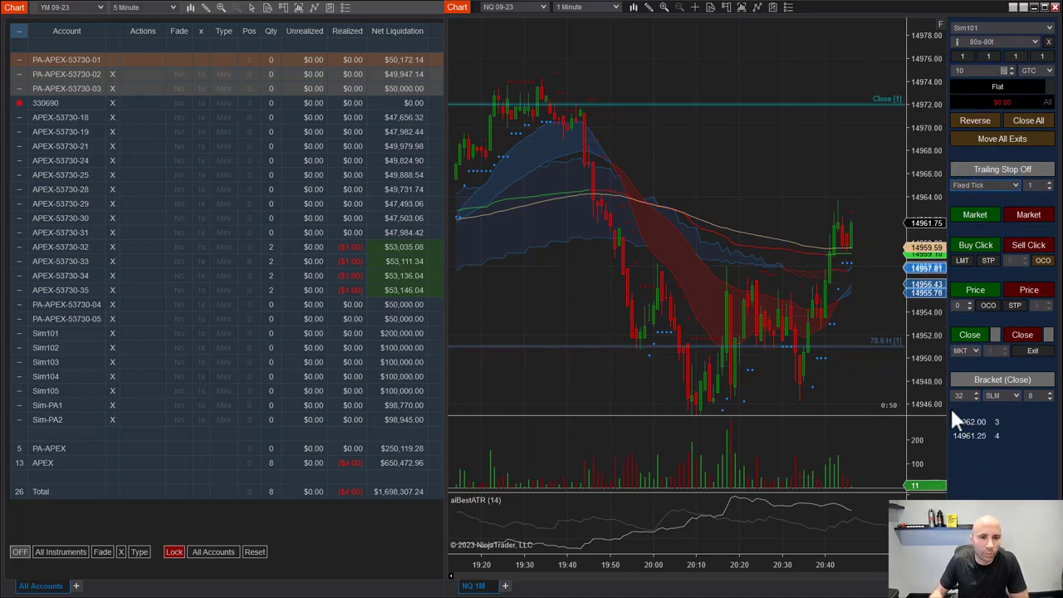
- Set the bracket entry mode to Bracket (Now) so entries execute immediately
{"action": "left_click", "coordinate": [1016, 378]}
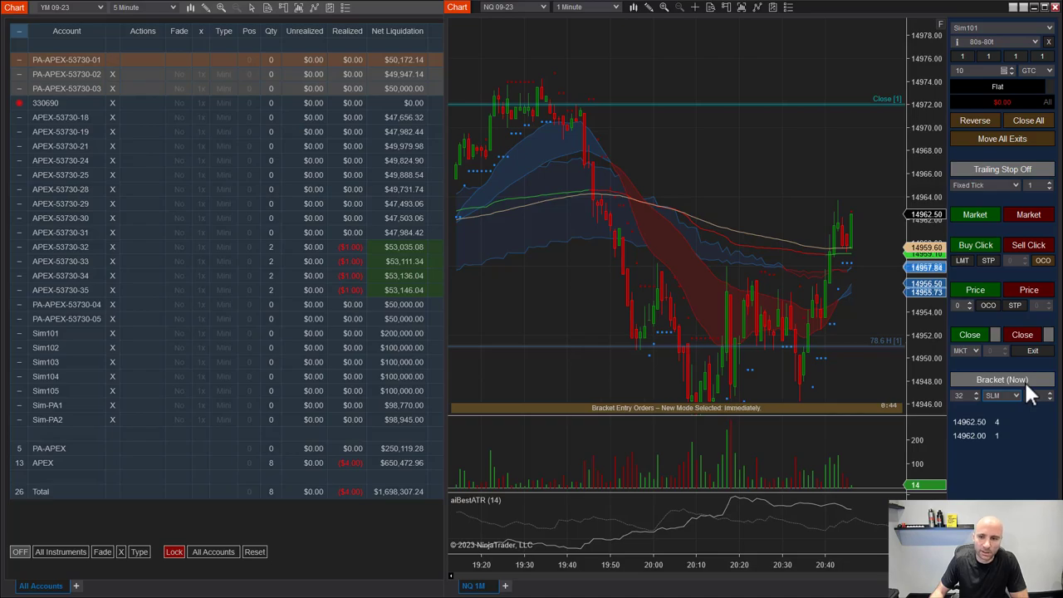
{"action": "left_click", "coordinate": [1027, 384]}
{"action": "left_click", "coordinate": [1028, 386]}
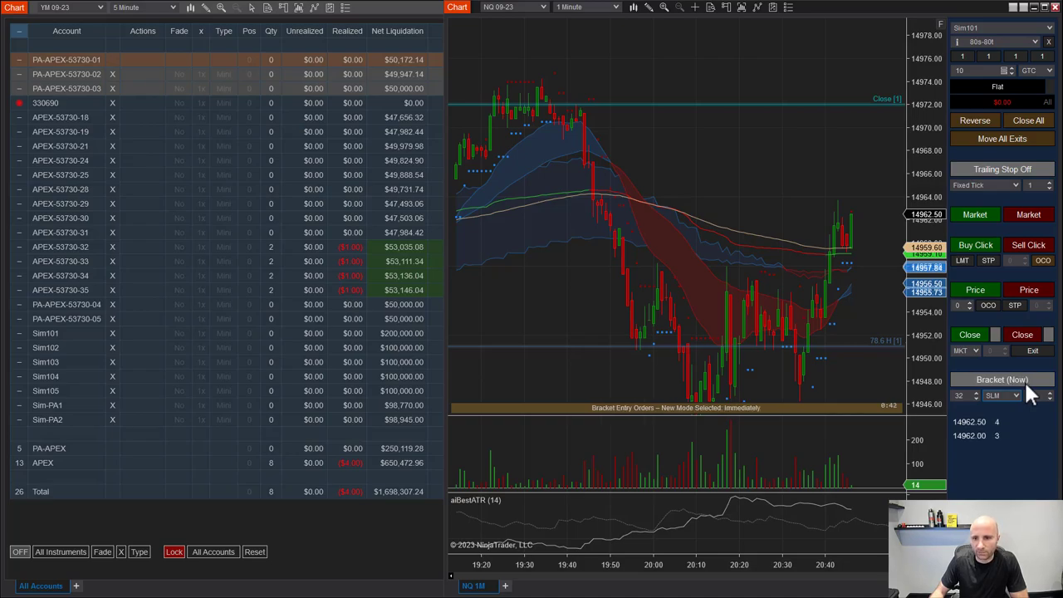
- Place and cancel 10-contract test orders, including a Buy STP at 14968.75, then cancel all orders
{"action": "left_click", "coordinate": [1023, 334]}
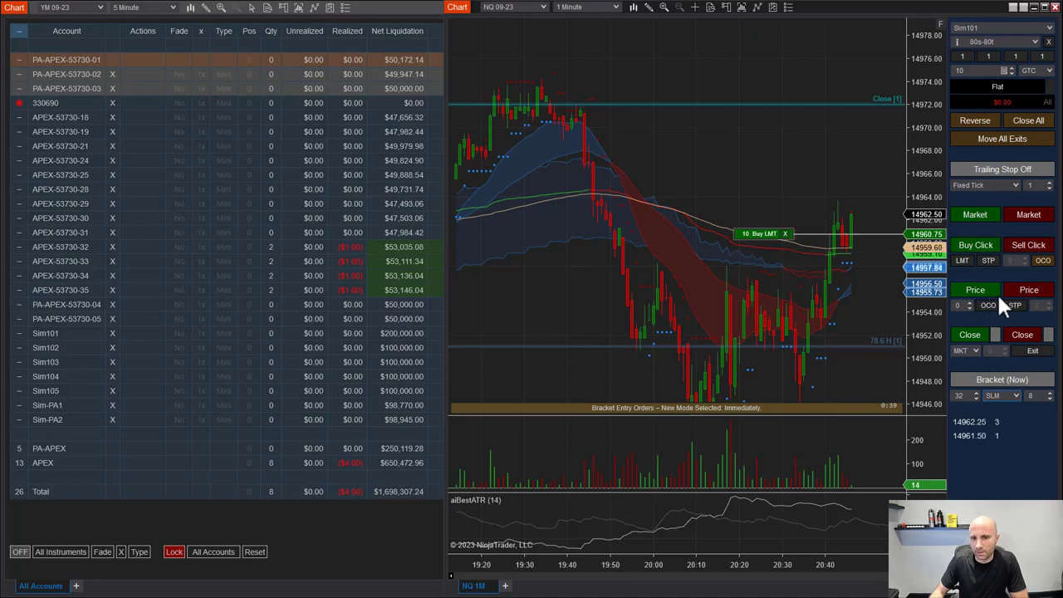
{"action": "left_click", "coordinate": [1009, 294]}
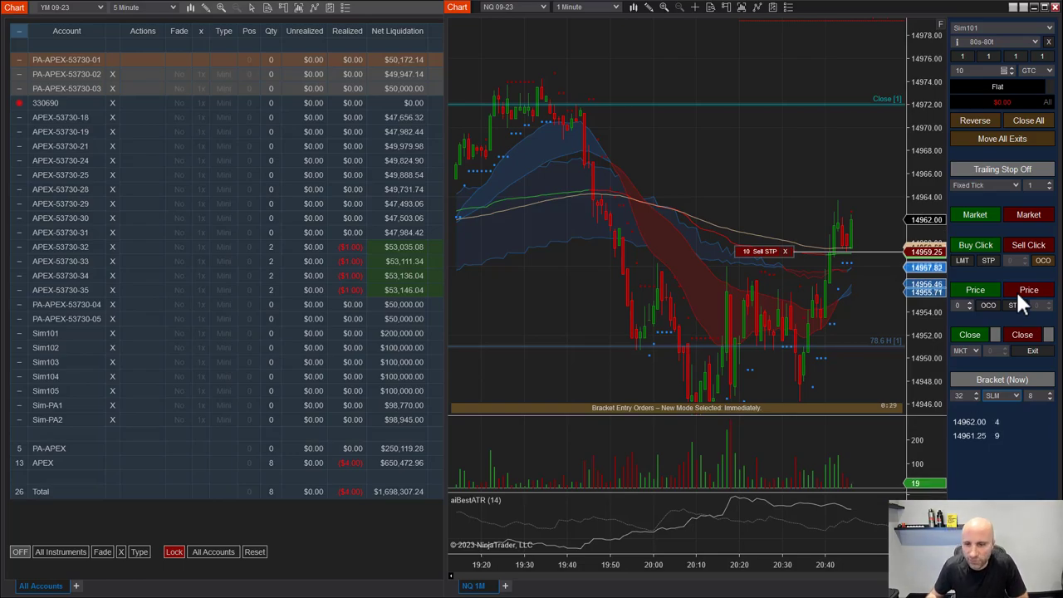
{"action": "left_click", "coordinate": [988, 295]}
{"action": "left_click", "coordinate": [989, 296]}
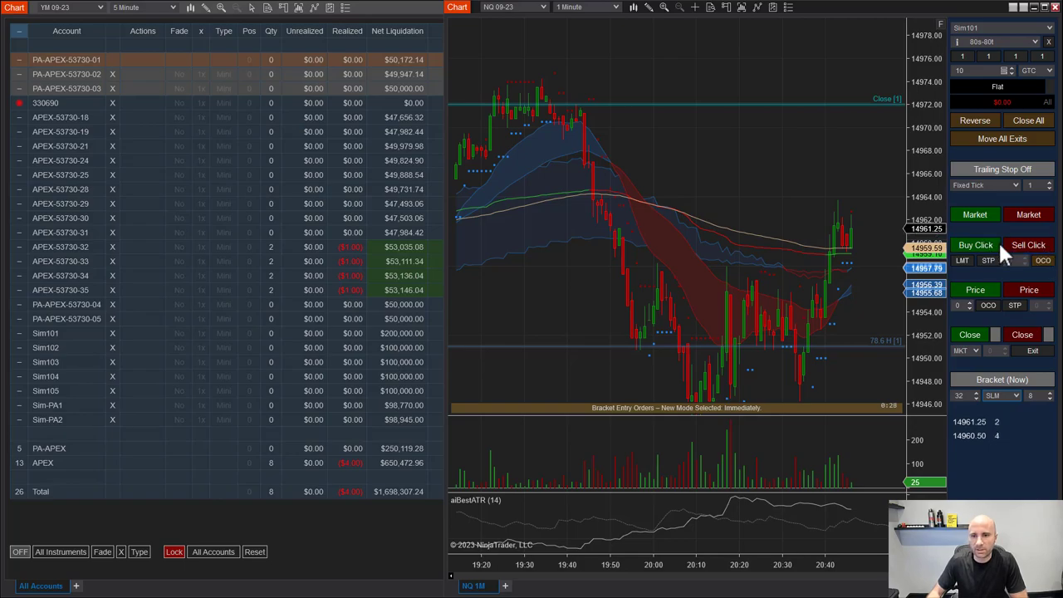
{"action": "left_click", "coordinate": [979, 246]}
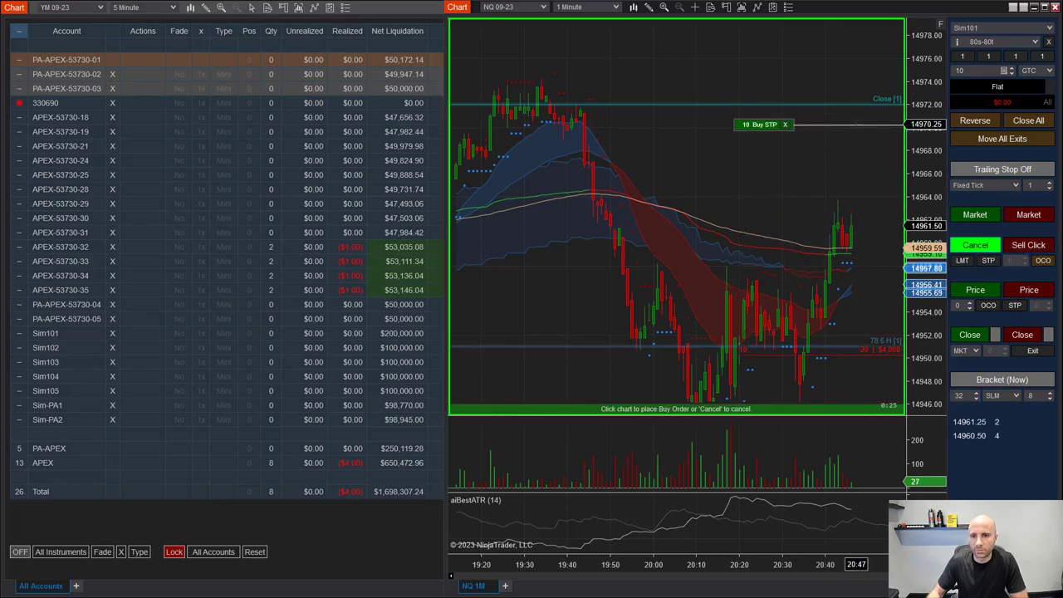
{"action": "left_click", "coordinate": [856, 141]}
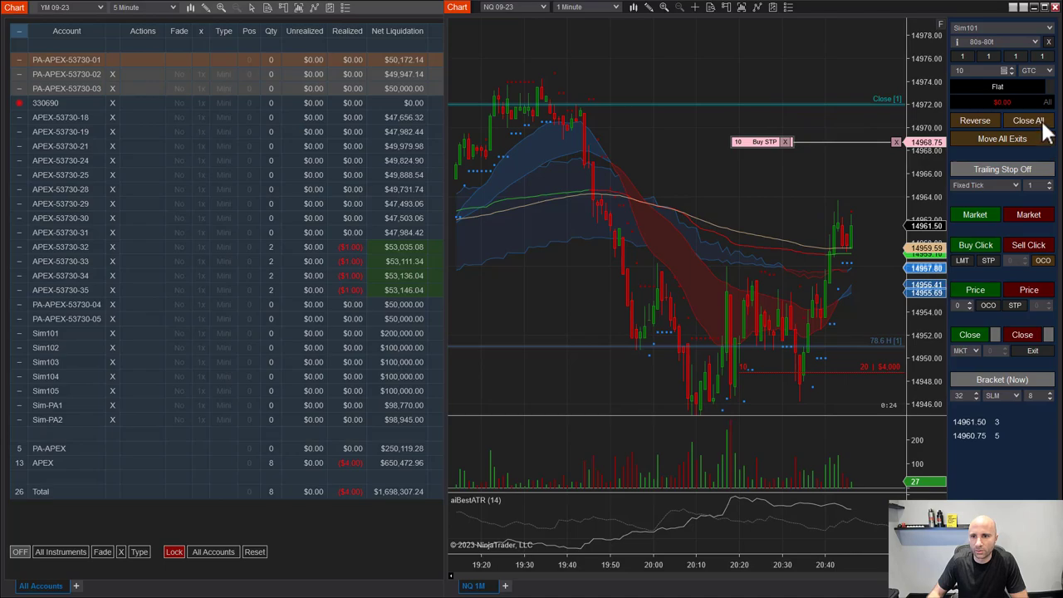
{"action": "left_click", "coordinate": [1030, 123]}
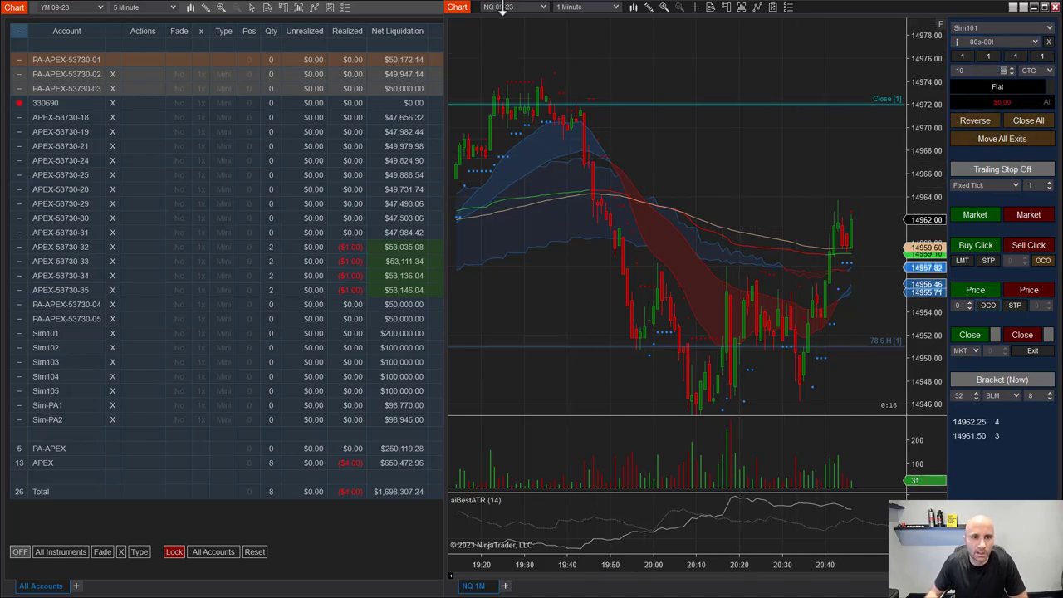
{"action": "left_click", "coordinate": [409, 9]}
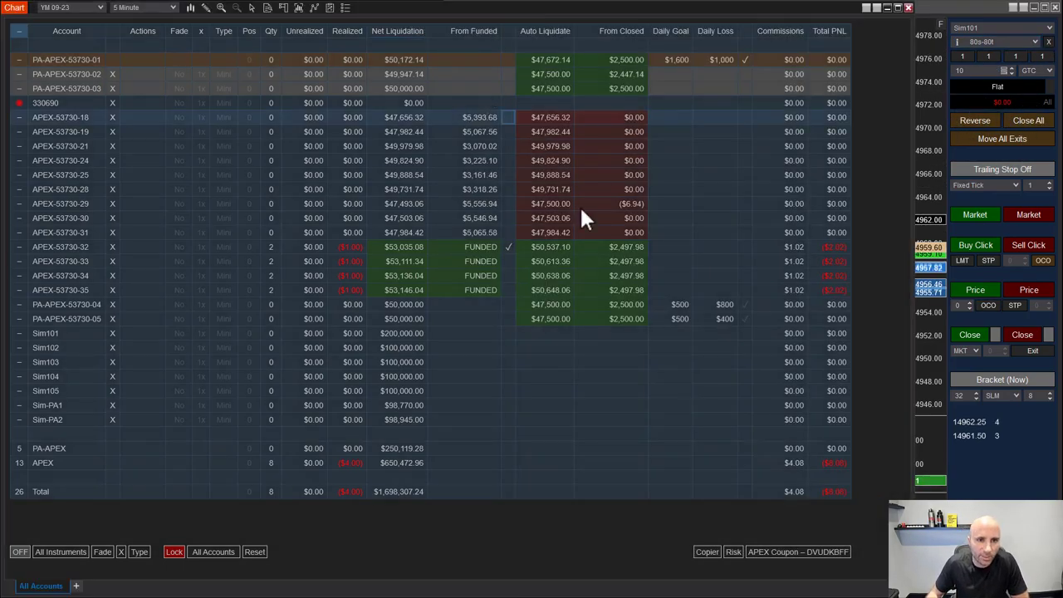
{"action": "left_click", "coordinate": [535, 305]}
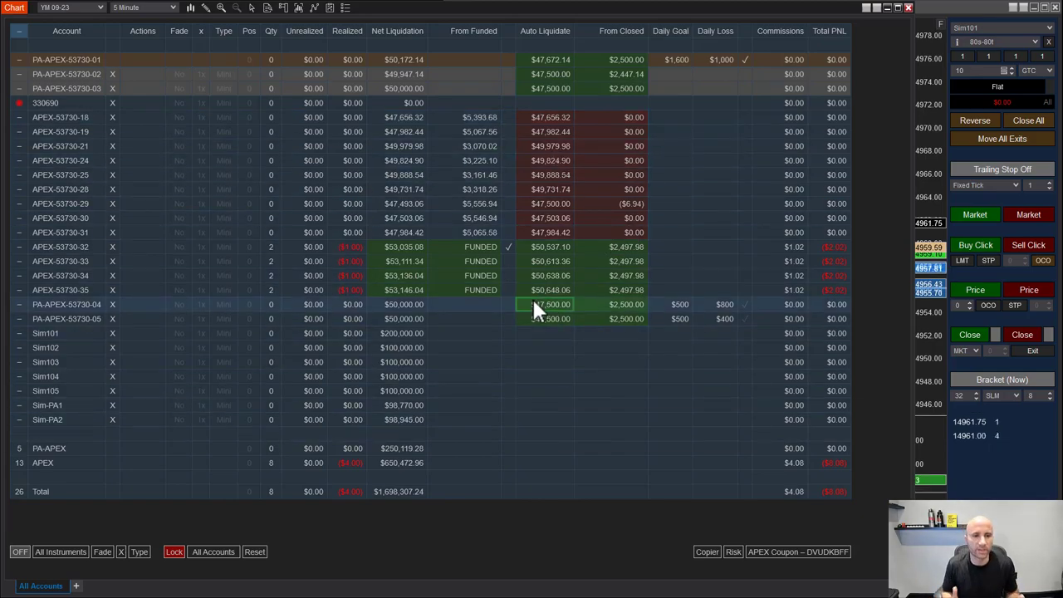